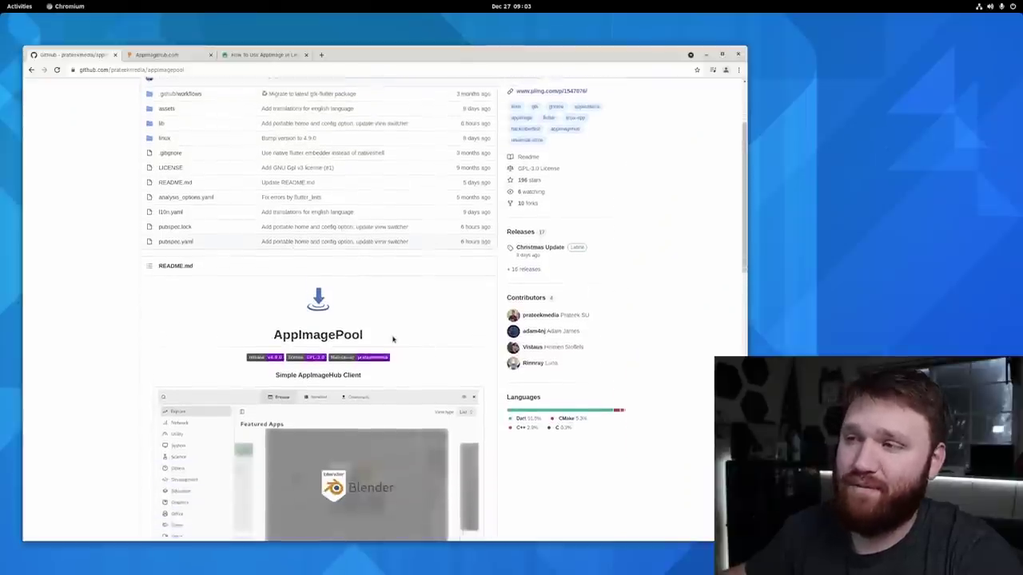
Step: Look through the AppImagePool repository's README, including its screenshots and main features
scroll(392, 340, "down", 5)
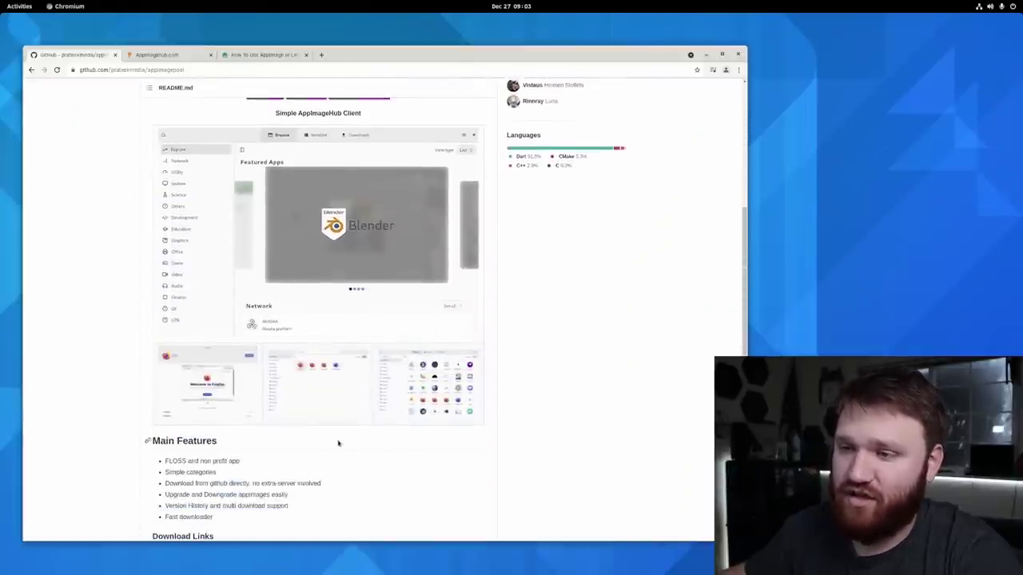
scroll(344, 431, "down", 2)
scroll(353, 413, "up", 10)
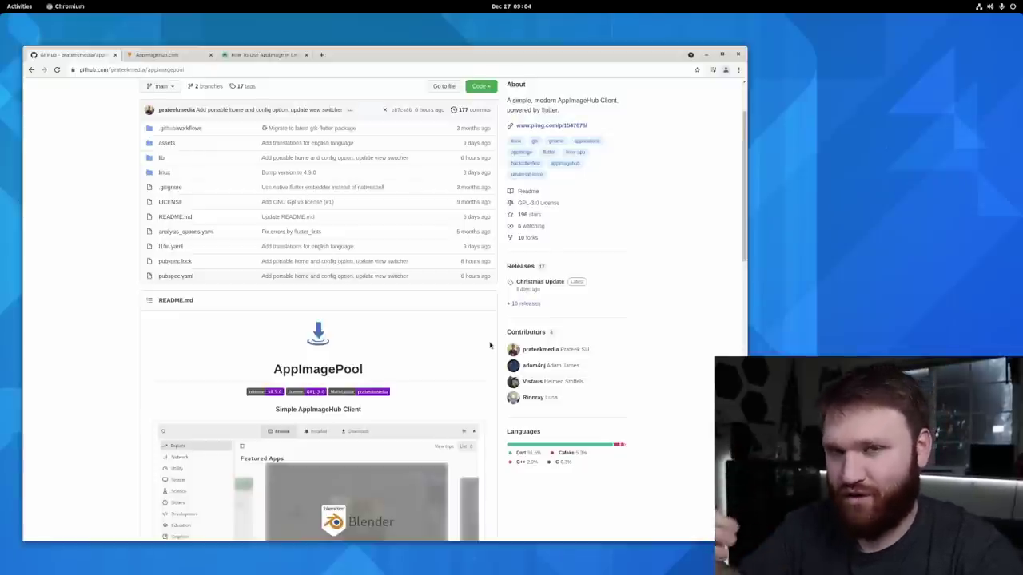
scroll(490, 345, "down", 4)
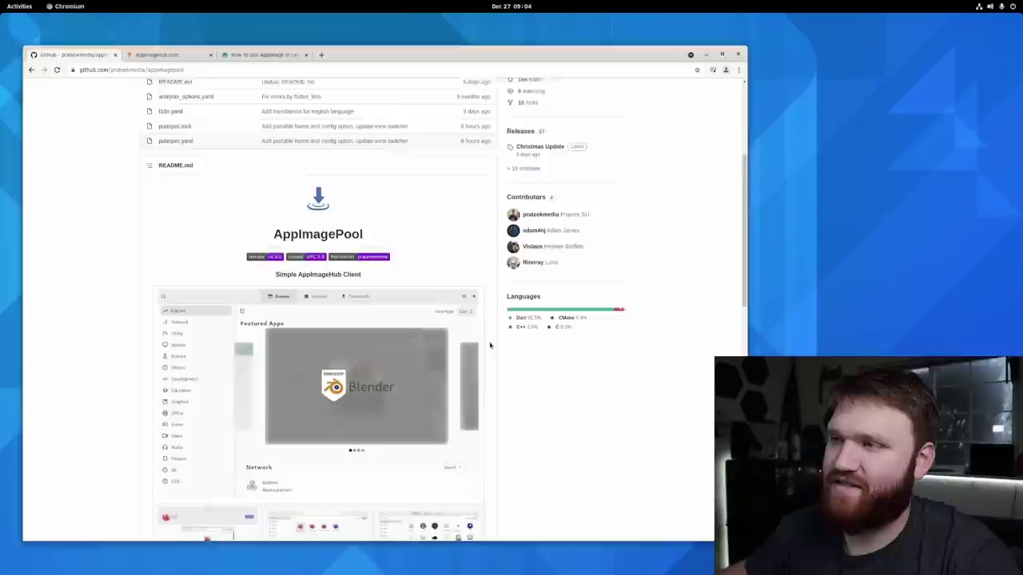
scroll(331, 327, "down", 2)
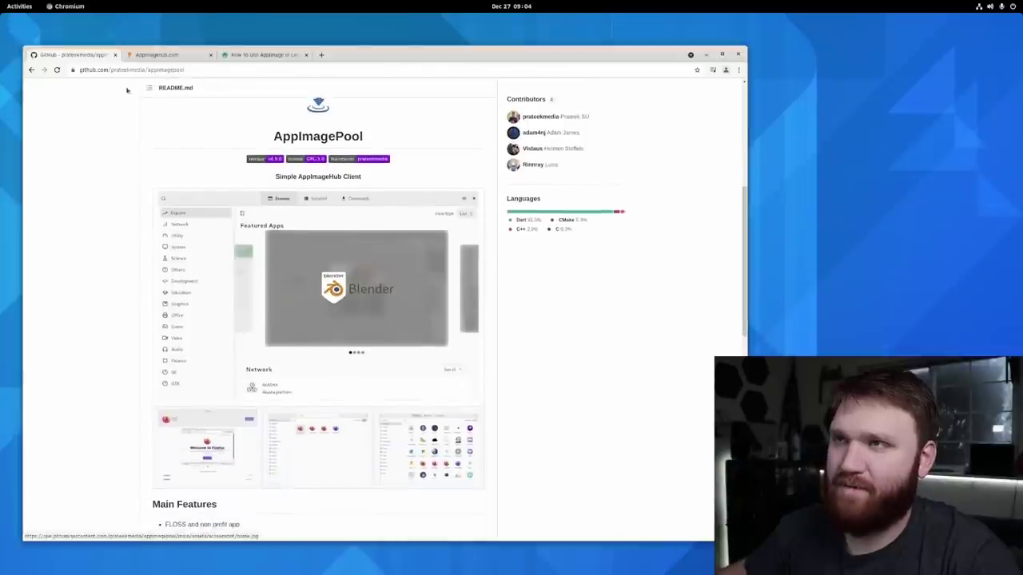
Step: View the app categories on the AppImageHub.com page
left_click(157, 54)
scroll(538, 342, "down", 4)
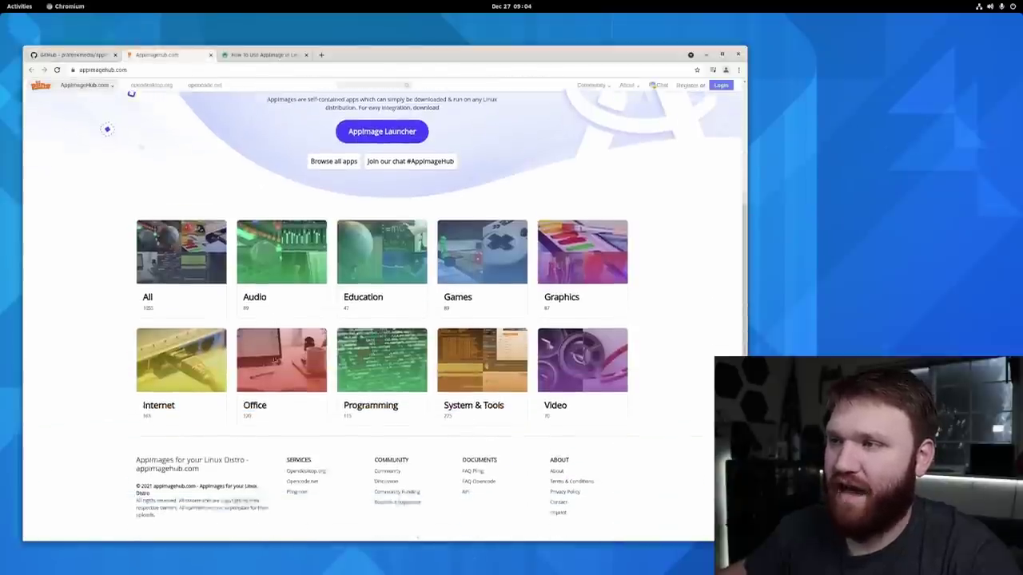
scroll(537, 342, "up", 3)
Step: Return to the AppImagePool GitHub page and review its main features, download links and installation instructions
left_click(91, 55)
scroll(378, 388, "down", 6)
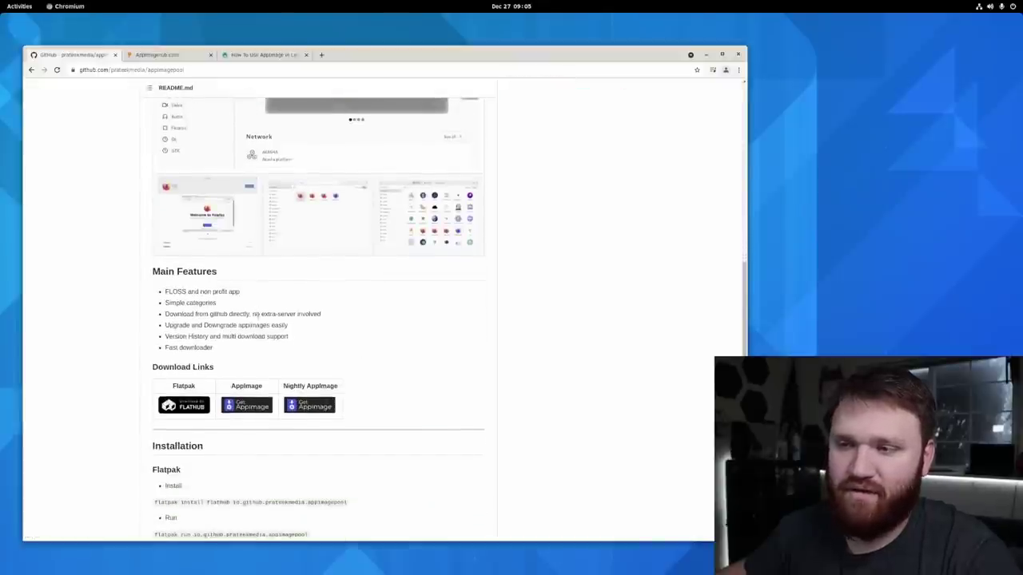
scroll(269, 339, "down", 2)
scroll(246, 383, "up", 1)
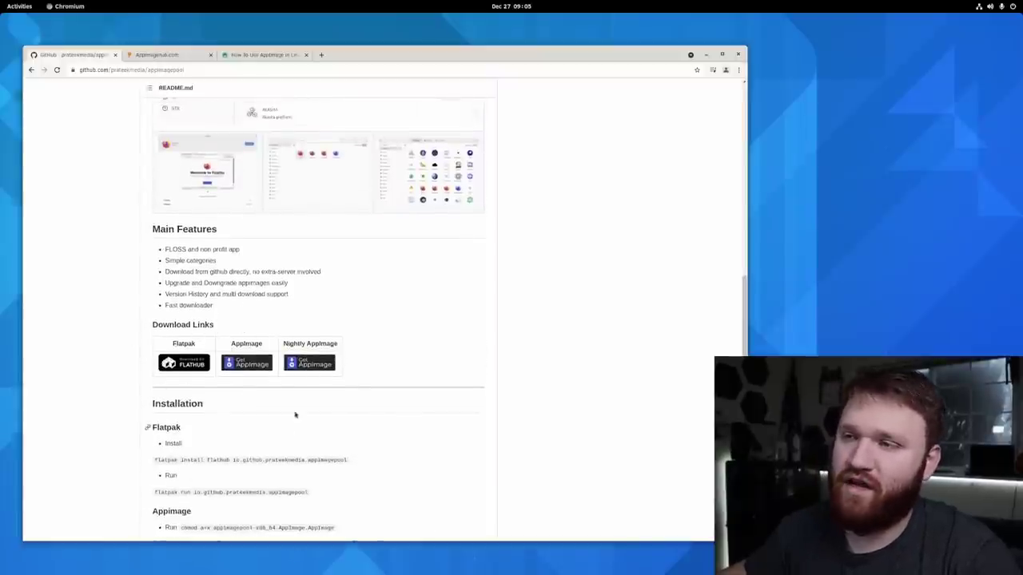
scroll(407, 328, "up", 3)
scroll(324, 267, "down", 3)
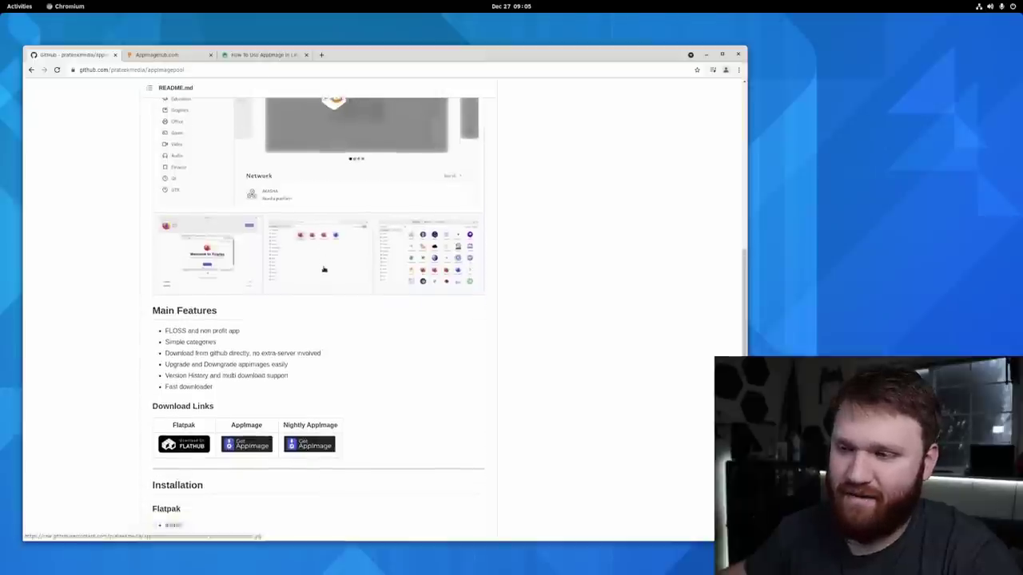
scroll(325, 267, "down", 1)
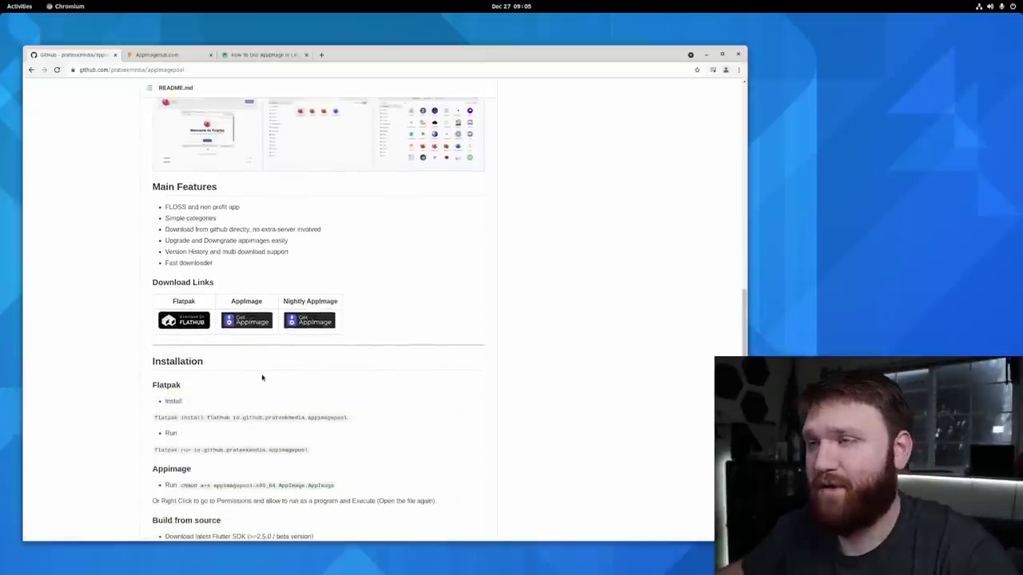
Step: Switch to Terminal and display the system information with neofetch
key("super")
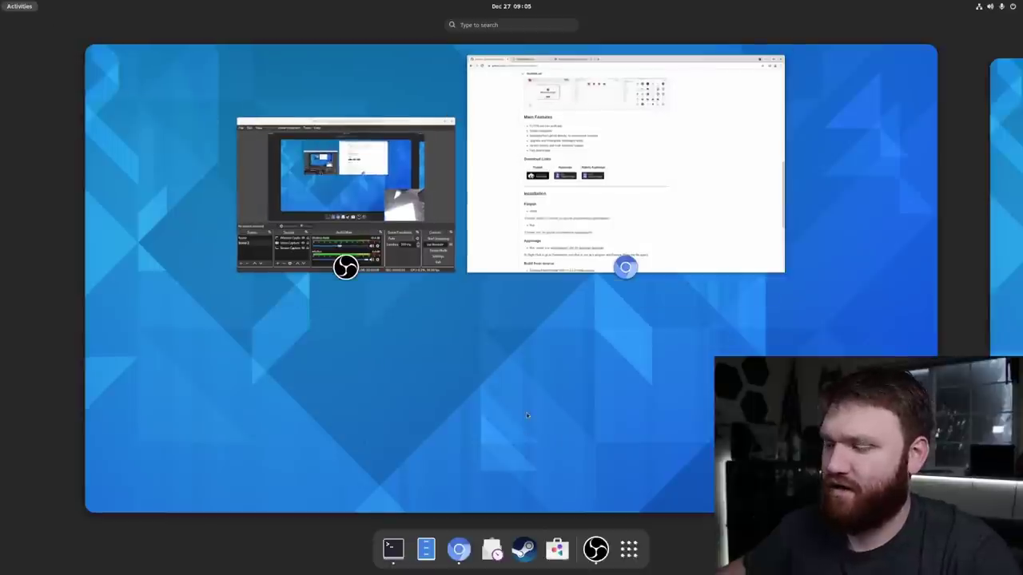
left_click(393, 548)
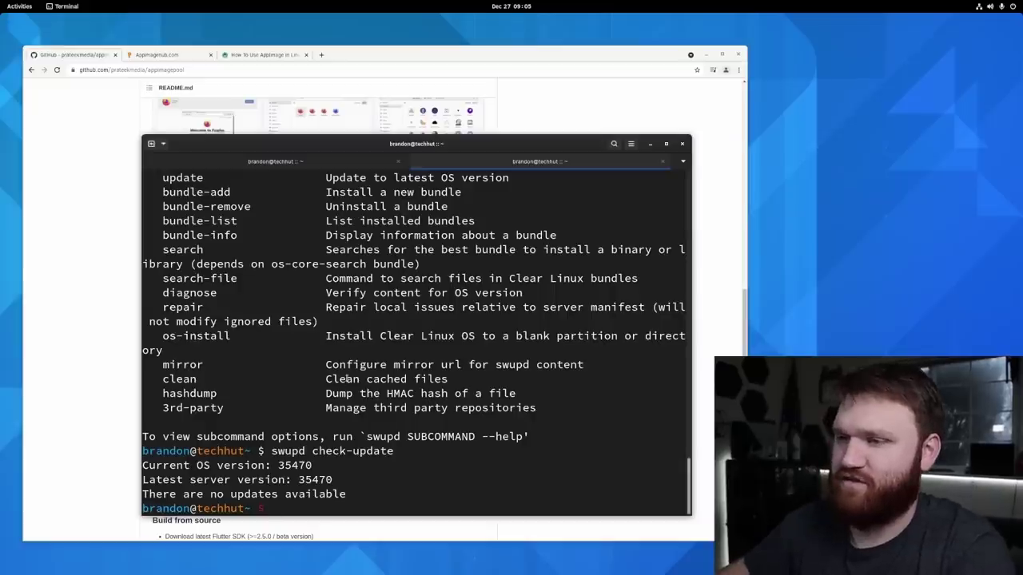
type("ne")
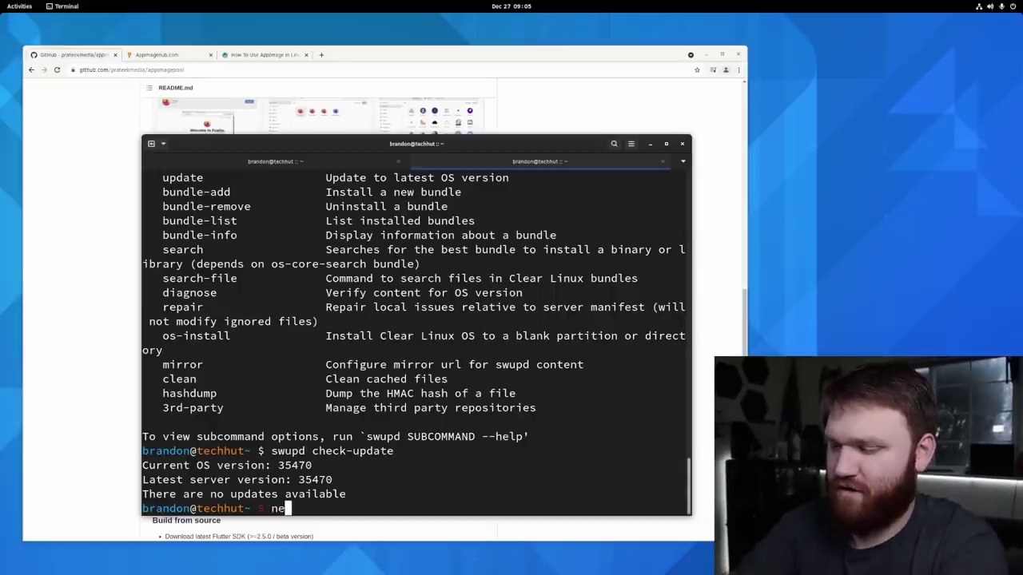
type("woetch")
key("Return")
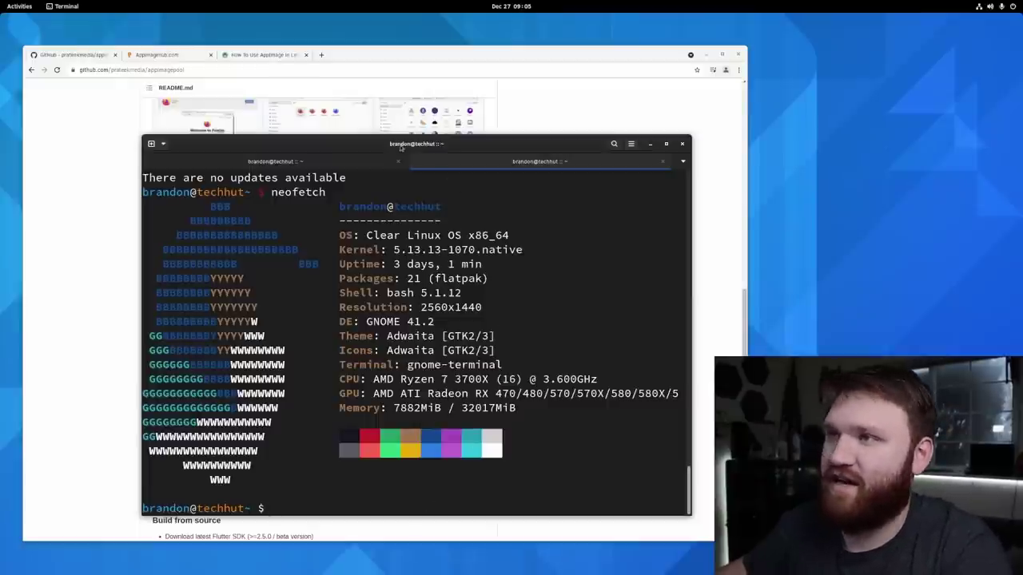
Step: Highlight the Packages line in the neofetch output, then close the terminal window despite its running processes
left_click_drag(401, 148, 349, 116)
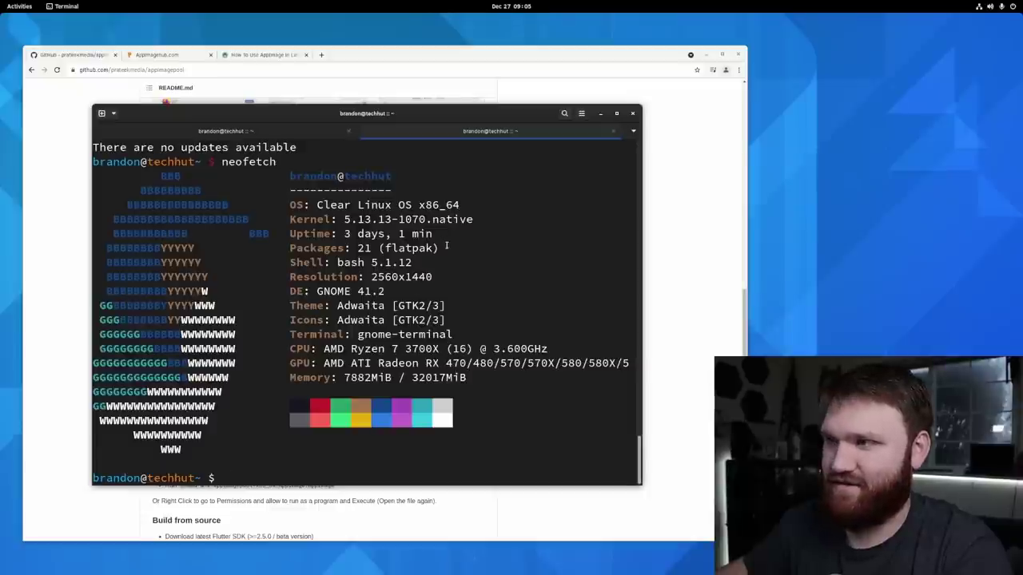
left_click_drag(447, 245, 270, 241)
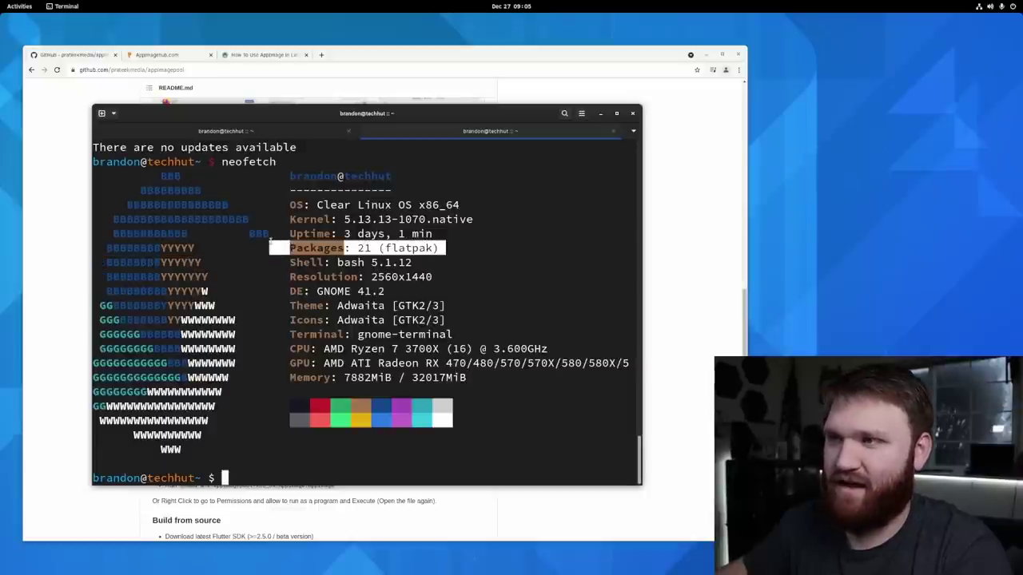
left_click(633, 113)
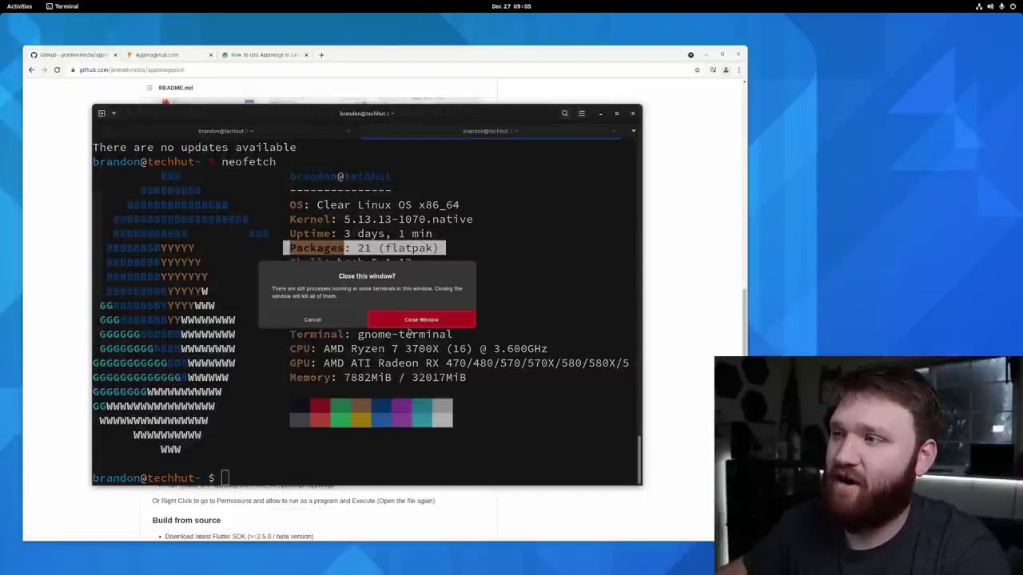
left_click(421, 320)
Step: Switch to the Software app, place its window over the browser and search for "app"
mouse_move(6, 5)
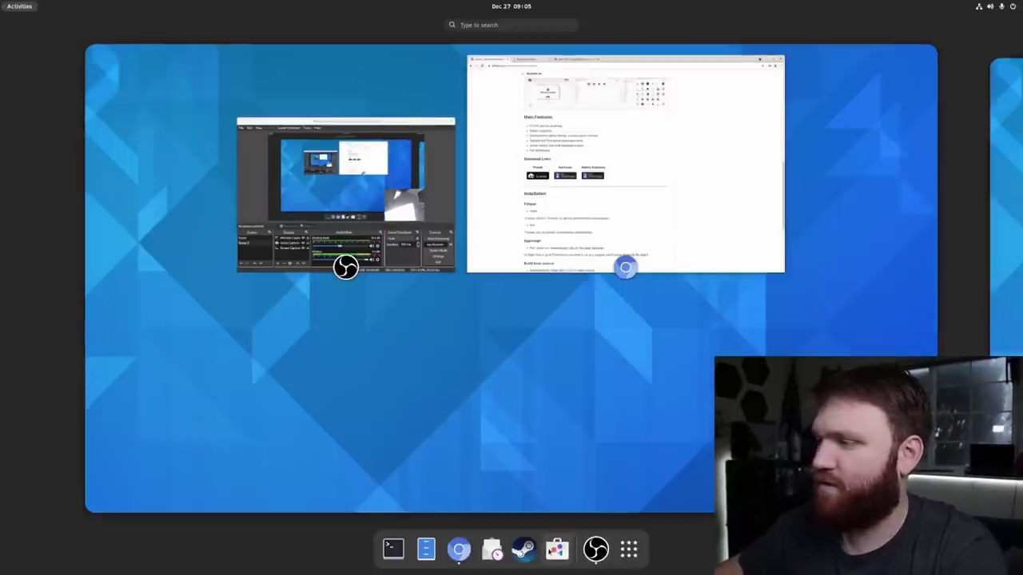
left_click(557, 549)
left_click_drag(345, 15, 416, 65)
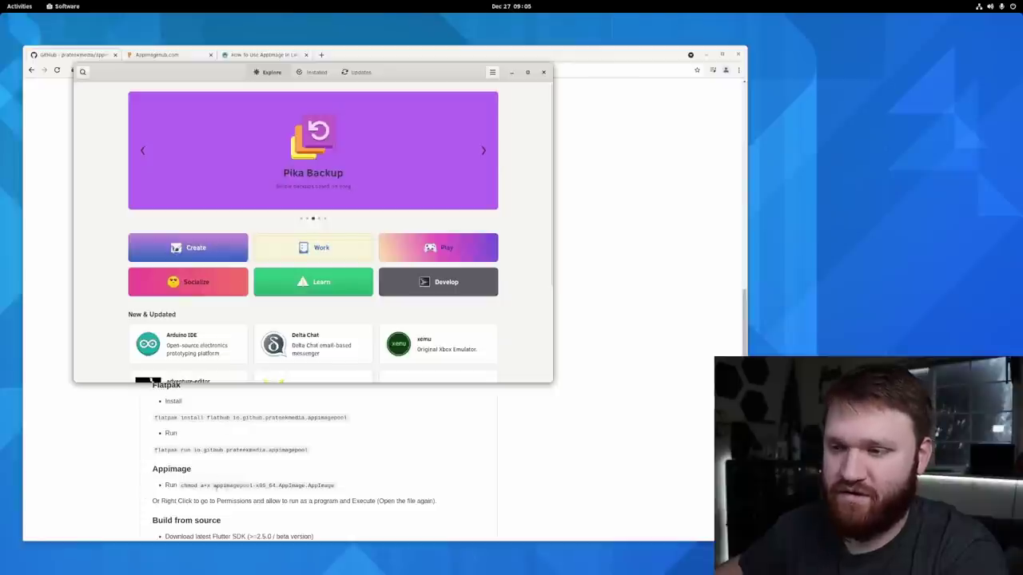
left_click_drag(394, 85, 390, 145)
left_click(78, 133)
type("app")
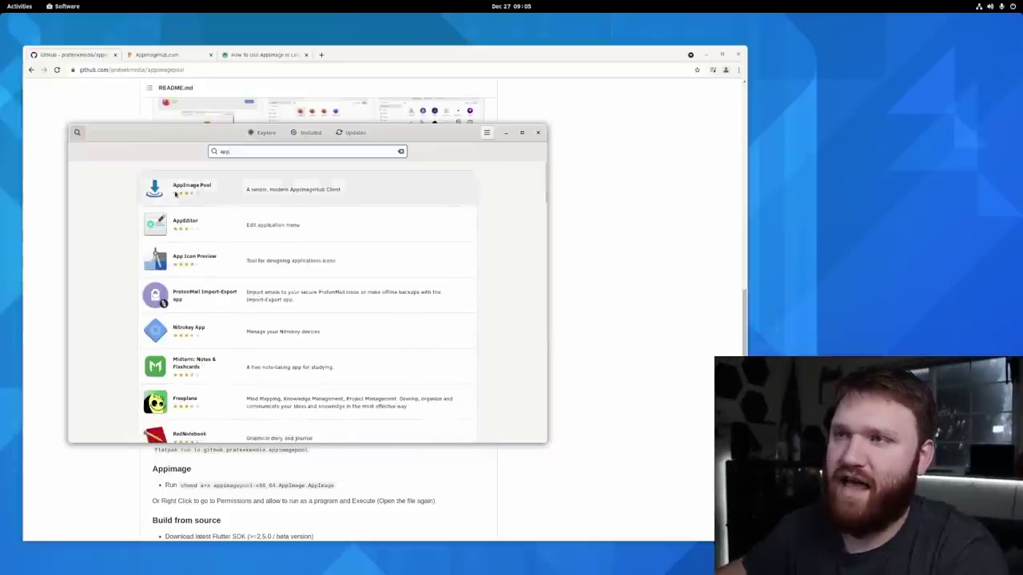
Step: Install AppImage Pool from the search results, using the Flathub (Flatpak) source
left_click(173, 197)
left_click(457, 179)
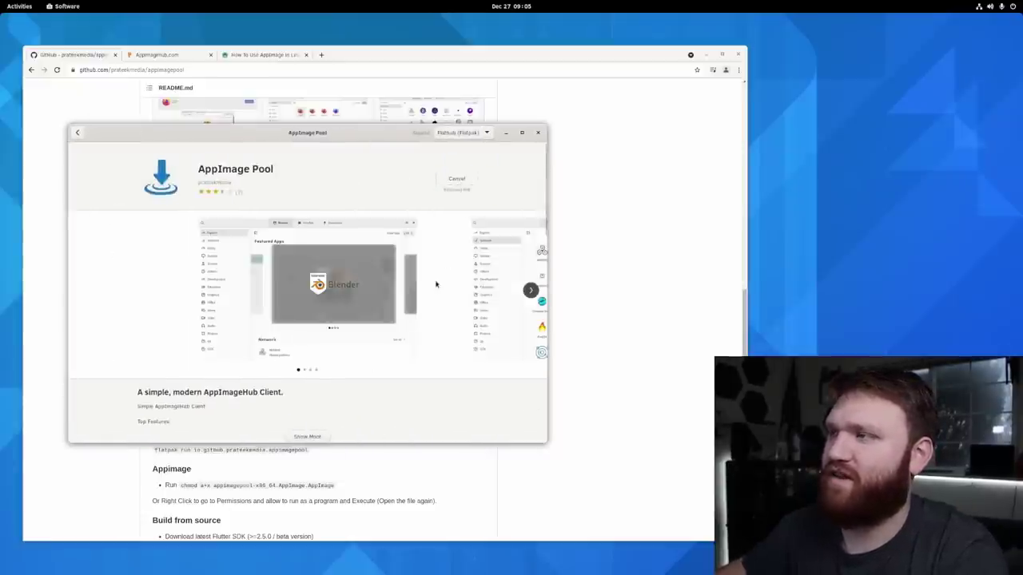
left_click_drag(376, 136, 357, 120)
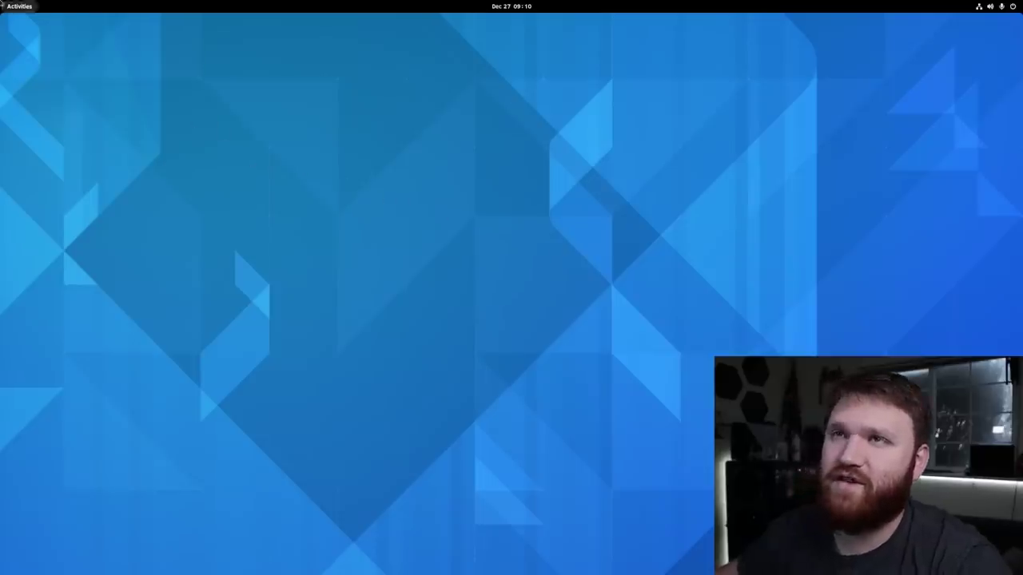
Step: Find AppImage Pool by searching the desktop for "app", launch it and move its window clear of the webcam area
mouse_move(2, 4)
type("app")
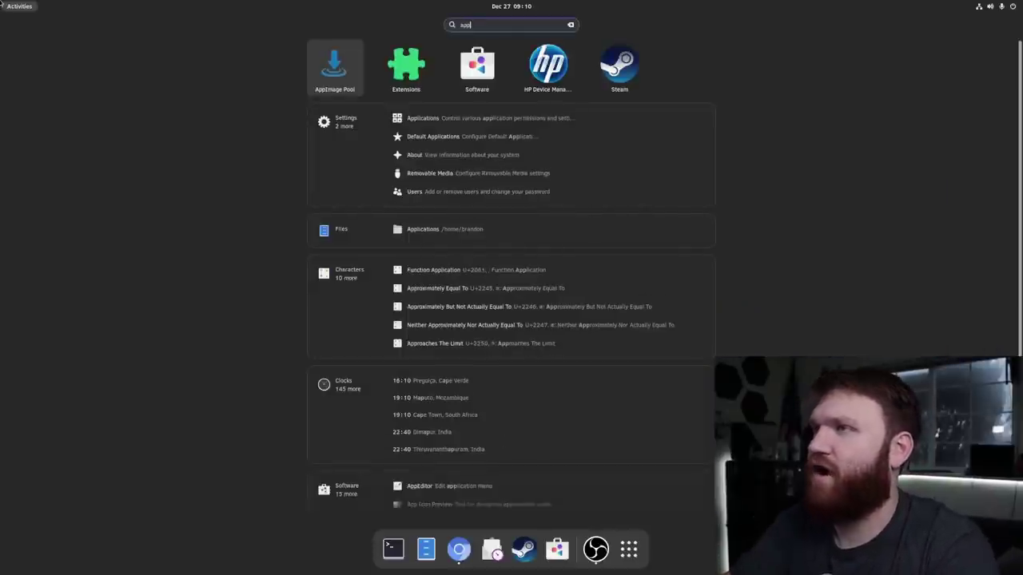
key("Return")
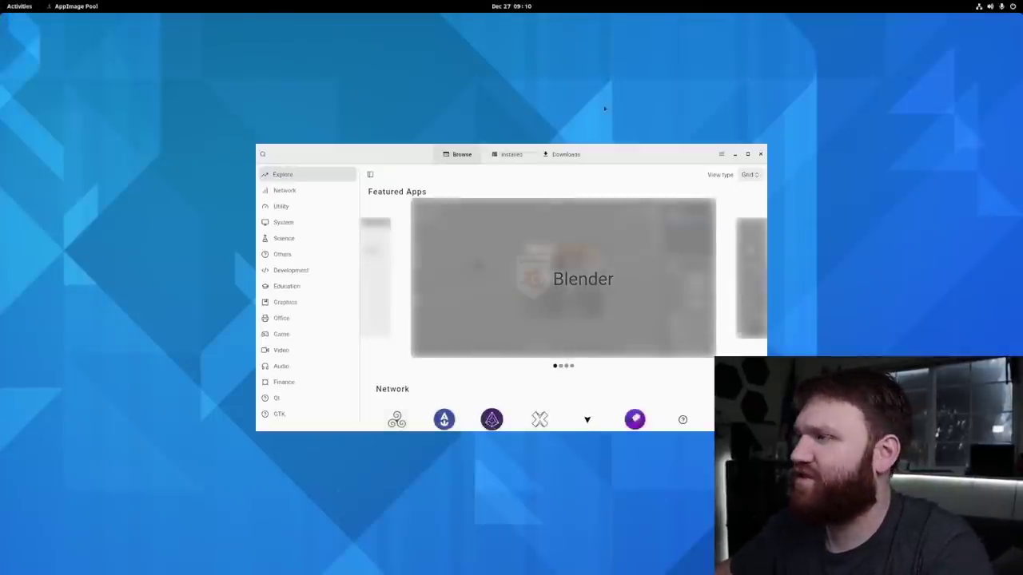
left_click_drag(650, 165, 463, 140)
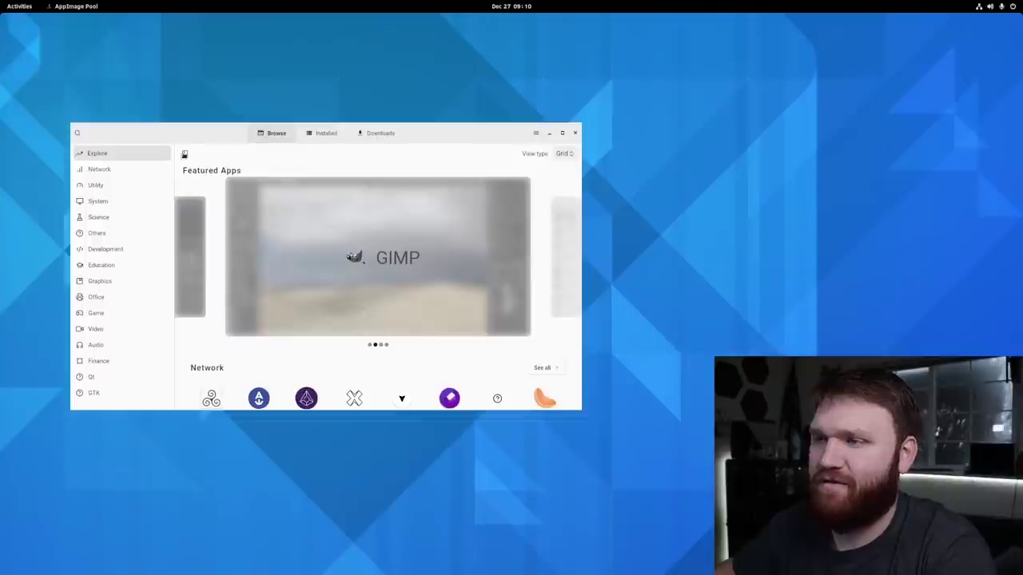
Step: Browse the Explore page of AppImage Pool and its Network, Utility and System categories, ending on Network
scroll(437, 300, "down", 8)
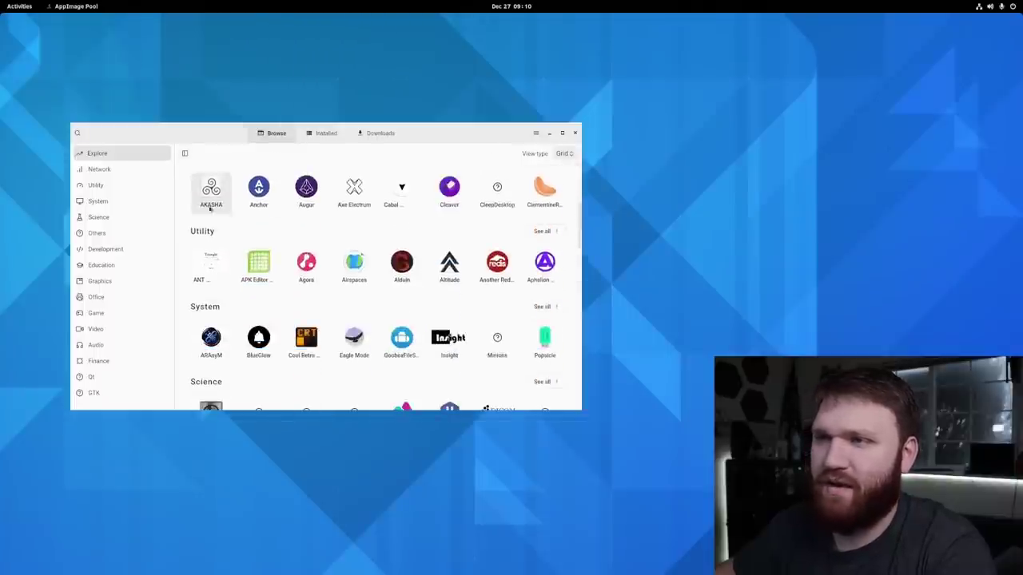
scroll(222, 215, "down", 10)
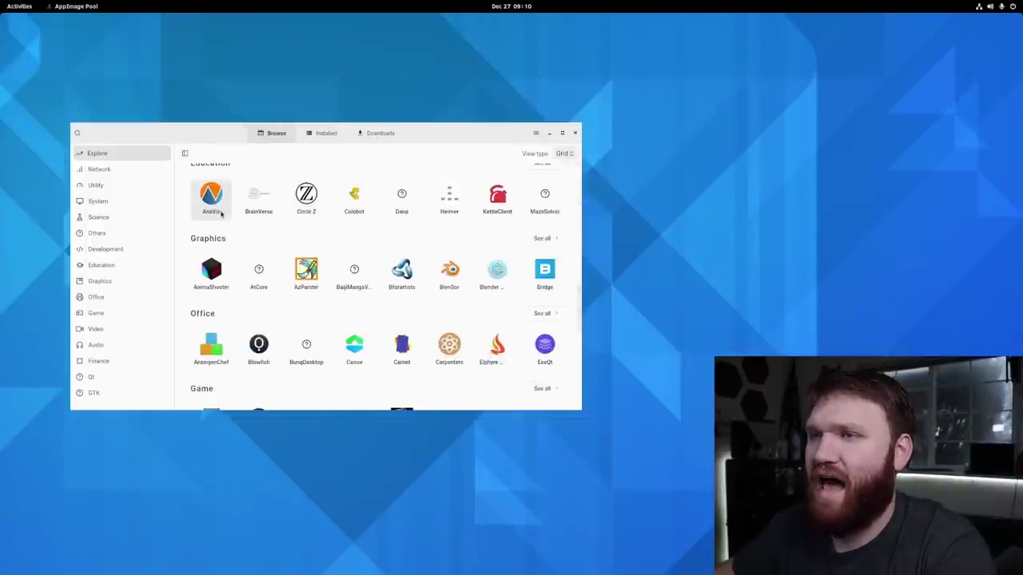
scroll(257, 292, "down", 2)
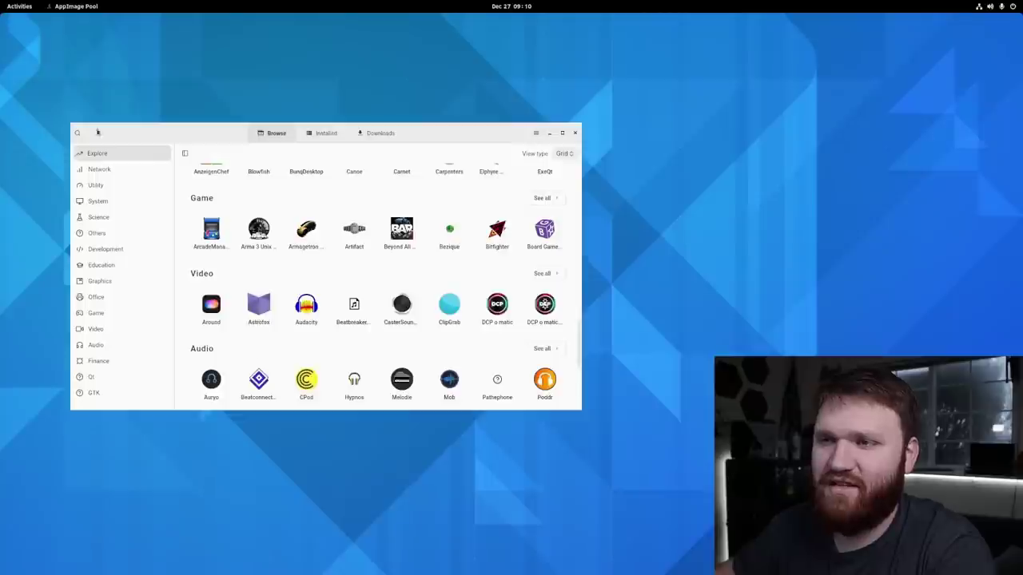
left_click(108, 171)
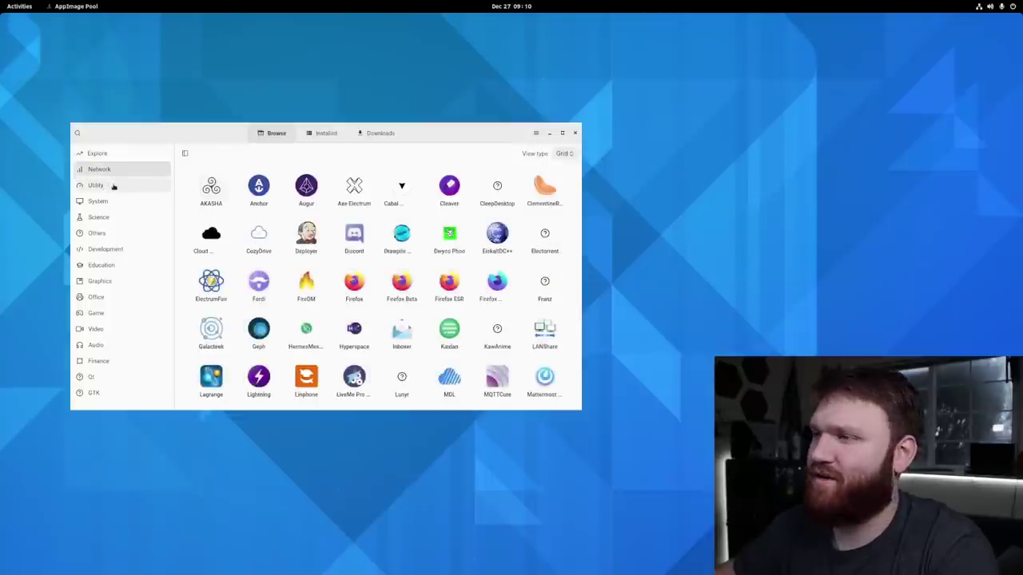
left_click(109, 187)
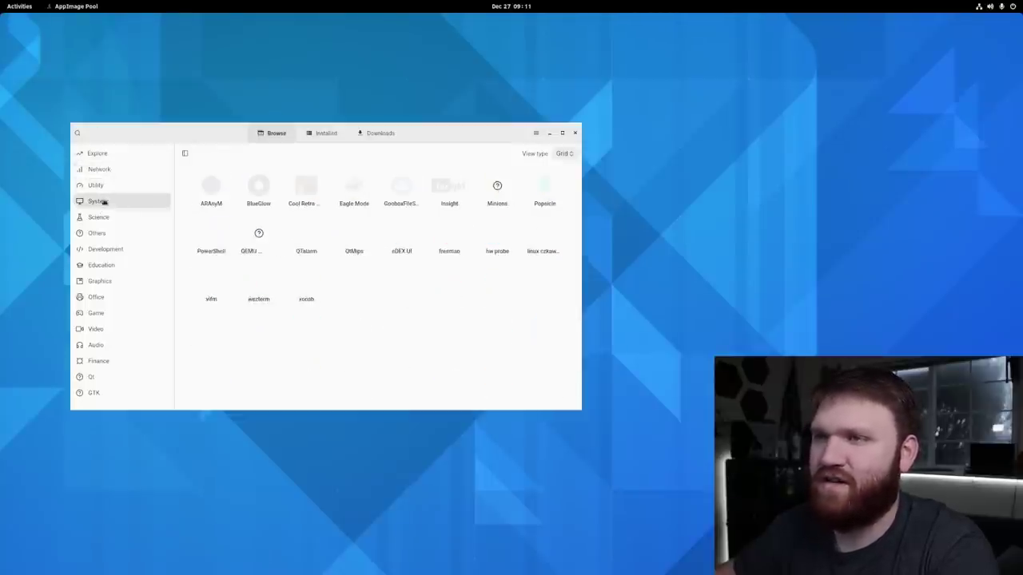
left_click(98, 185)
left_click(100, 169)
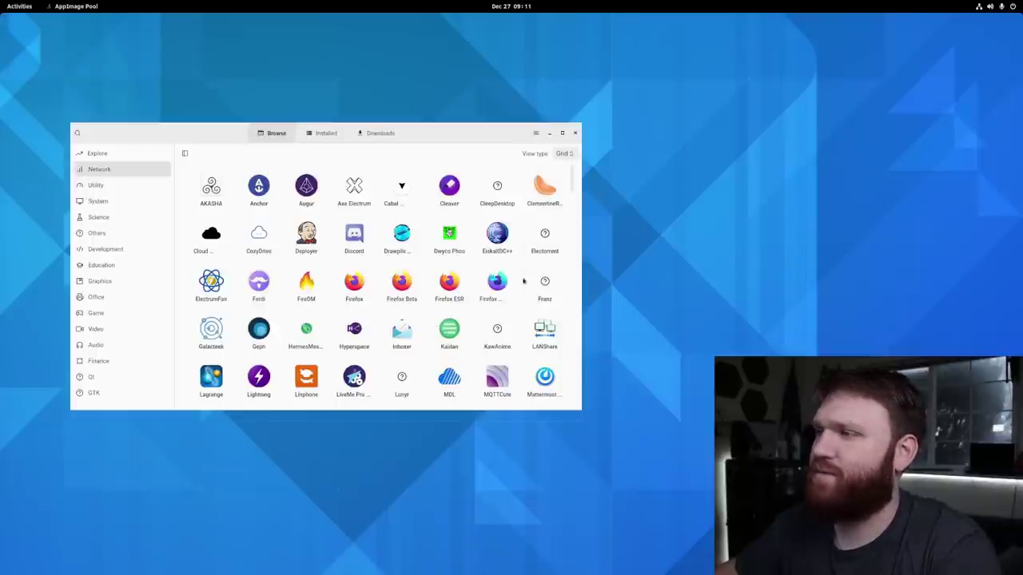
Step: Open the Firefox Nightly details page from the Network category and look over its description
left_click(497, 286)
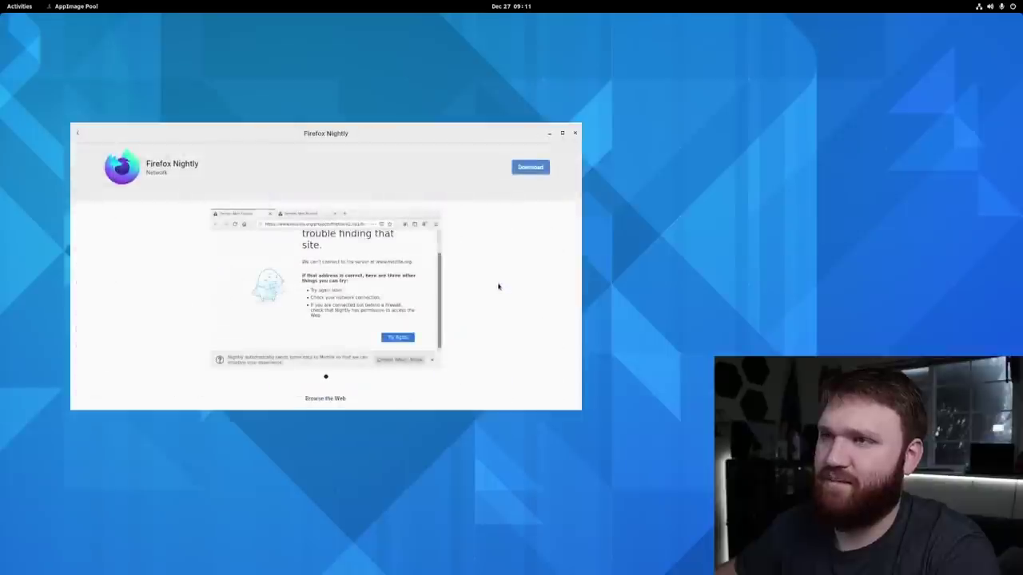
scroll(372, 258, "down", 2)
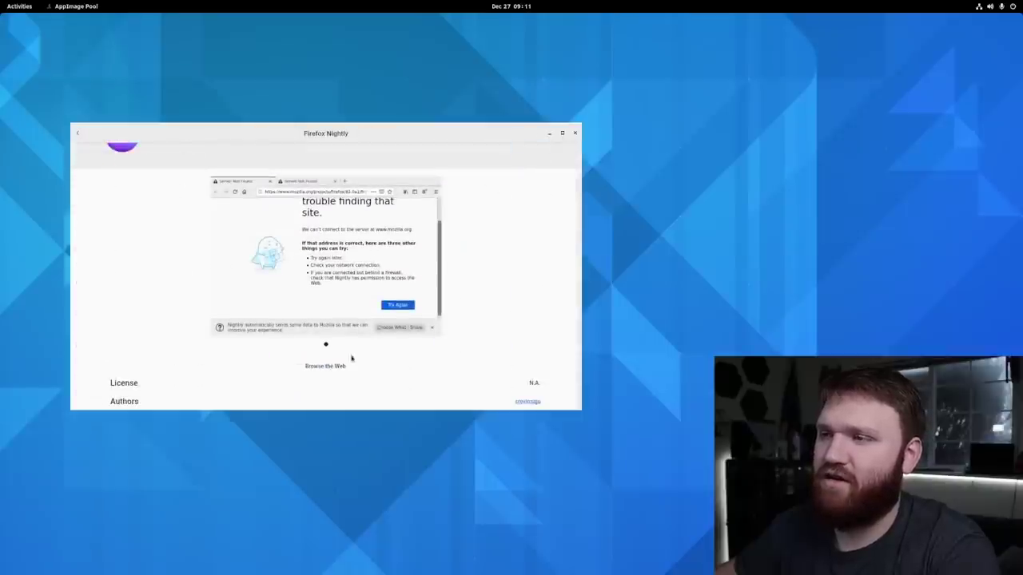
scroll(247, 183, "up", 2)
left_click(531, 169)
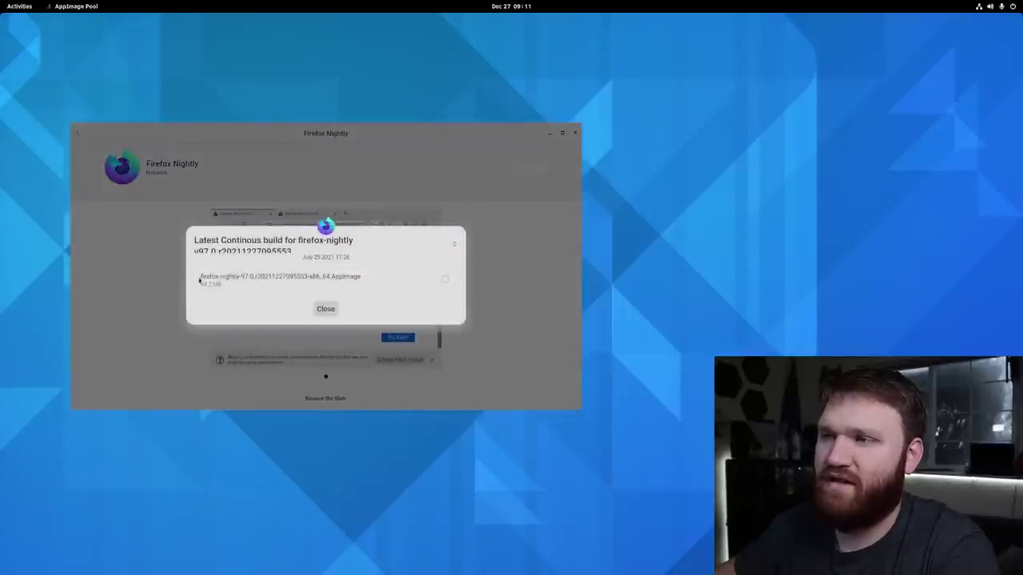
left_click(443, 280)
left_click(324, 310)
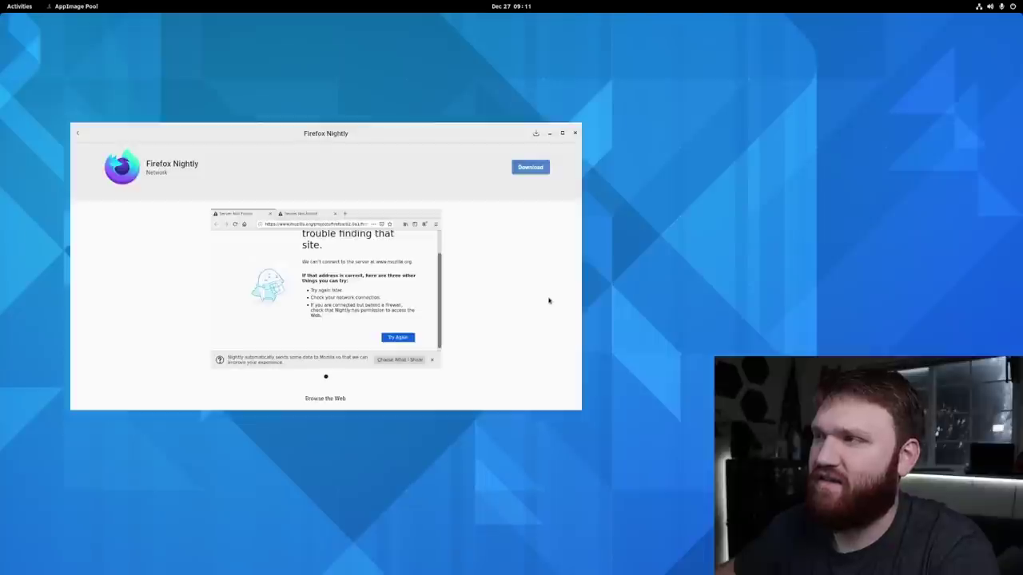
left_click(536, 135)
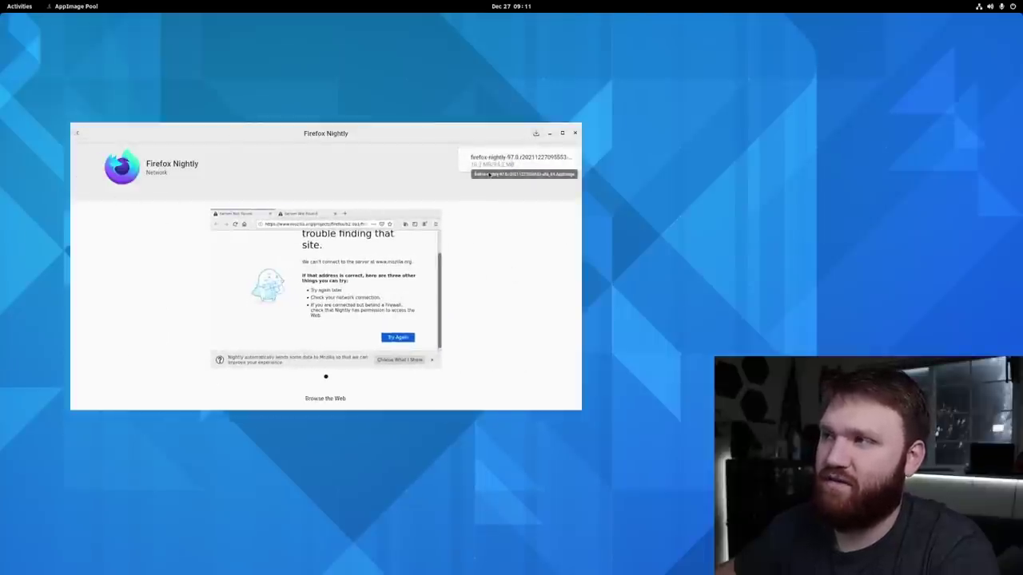
Step: Leave the Firefox Nightly details page and check the Installed and Downloads lists of AppImage Pool for the downloaded build
left_click(78, 134)
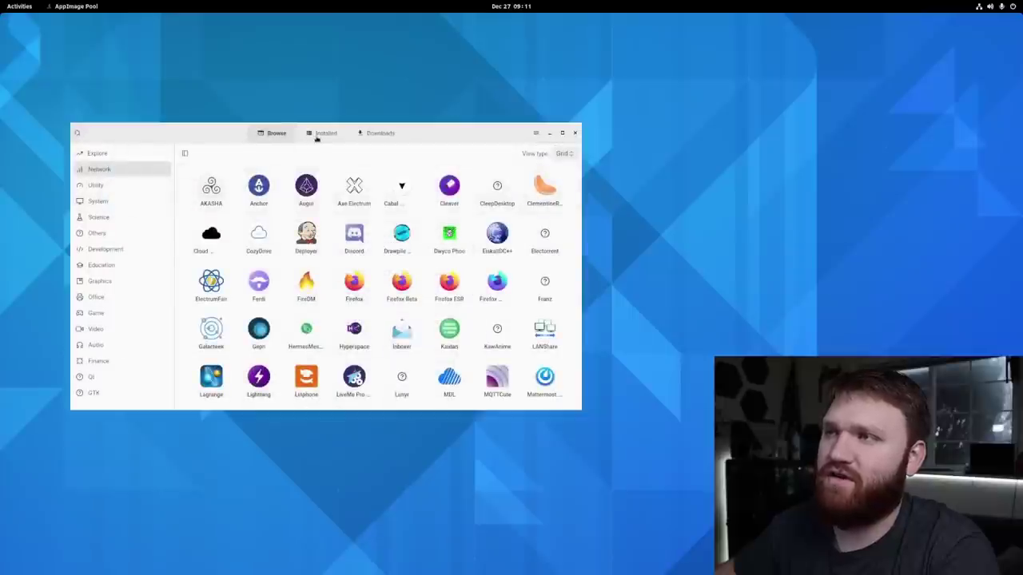
left_click(323, 133)
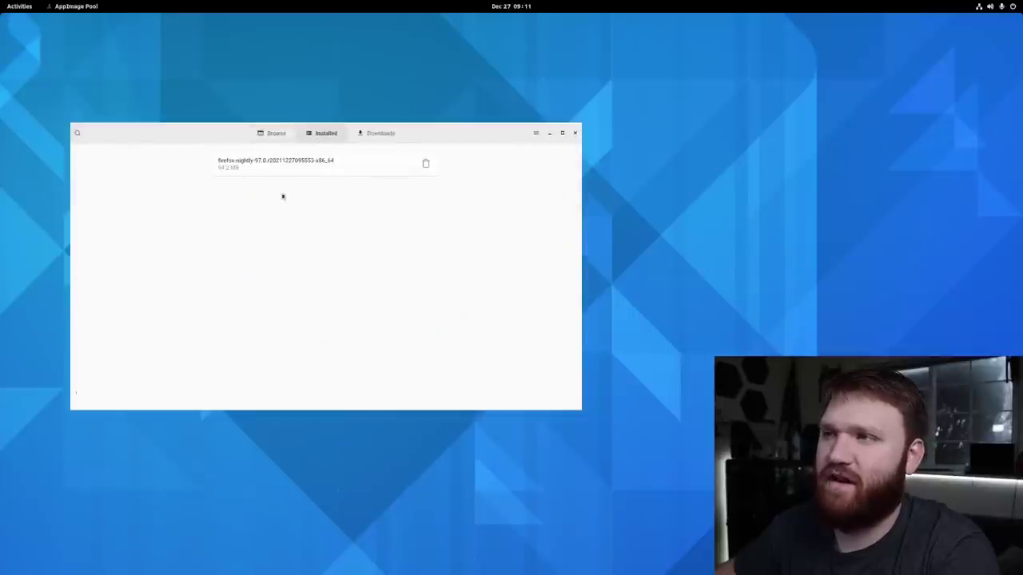
left_click(380, 133)
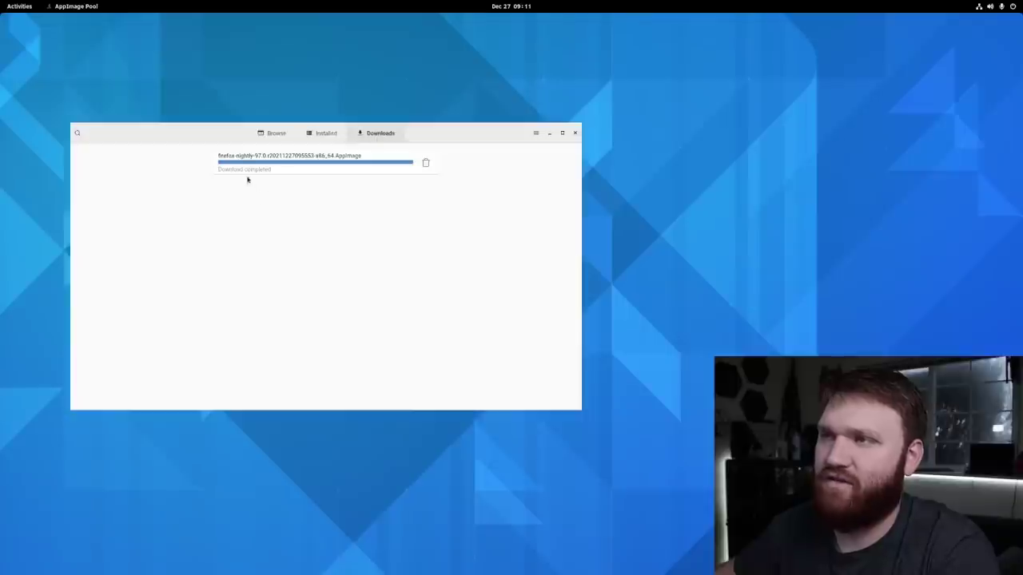
Step: Launch Firefox Nightly from the Installed list, decline making it the default browser, close it and return to Browse
left_click(326, 133)
left_click(256, 171)
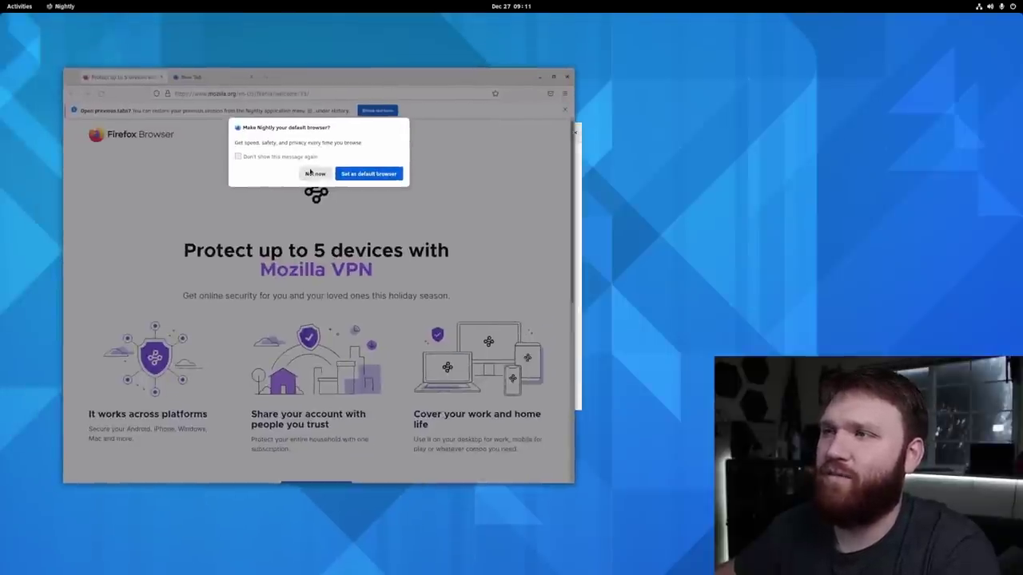
left_click(312, 173)
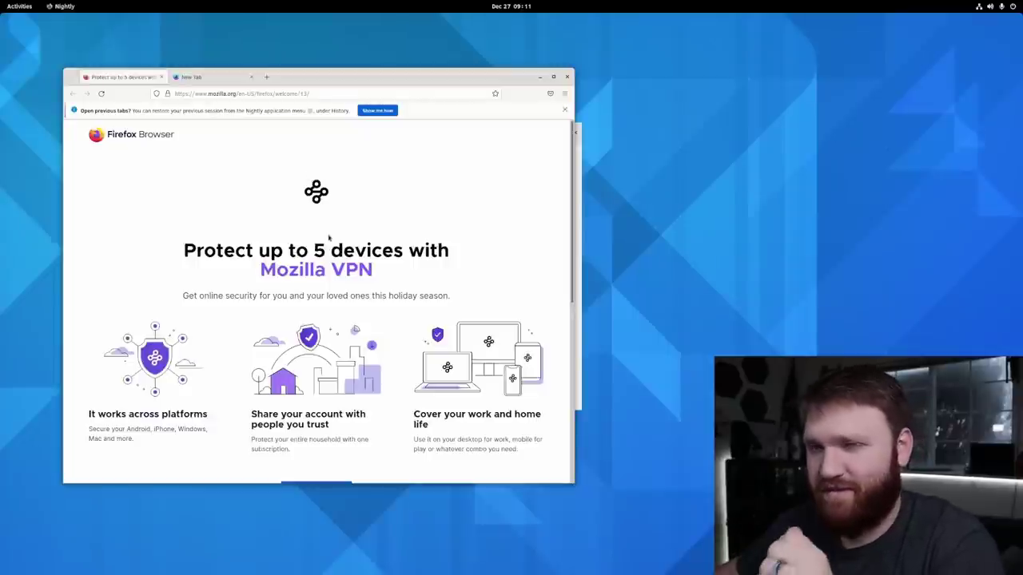
left_click(567, 77)
left_click(263, 133)
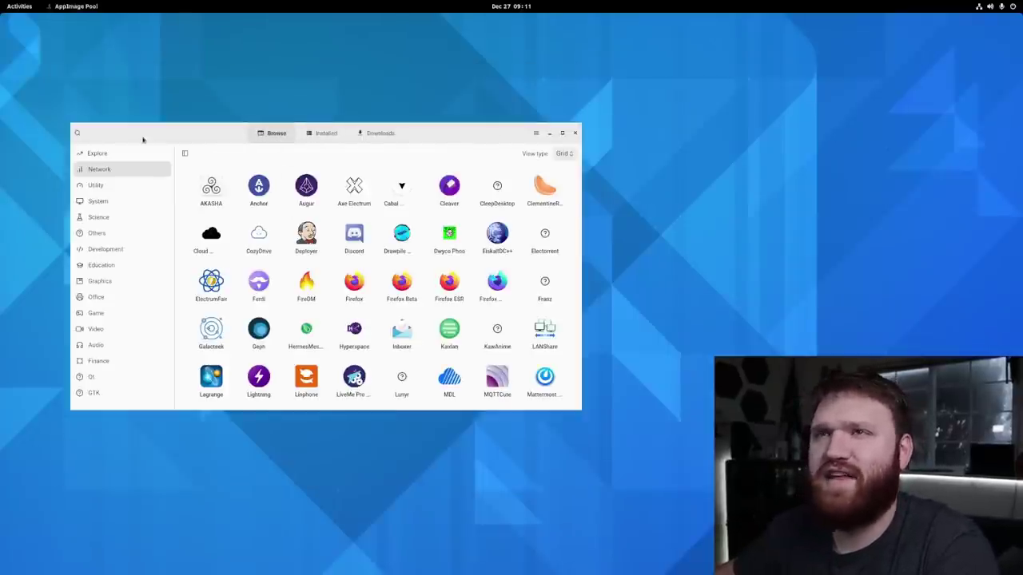
Step: Open the home folder by searching the desktop for "home", enter its Applications folder and move the window further into the desktop
key("super")
type("h")
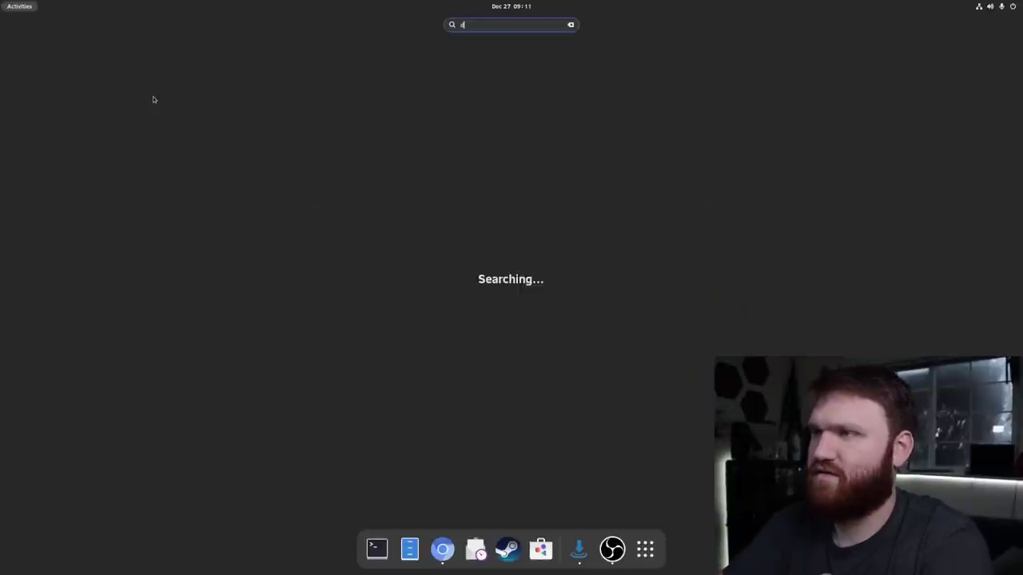
key("BackSpace")
type("home")
key("Return")
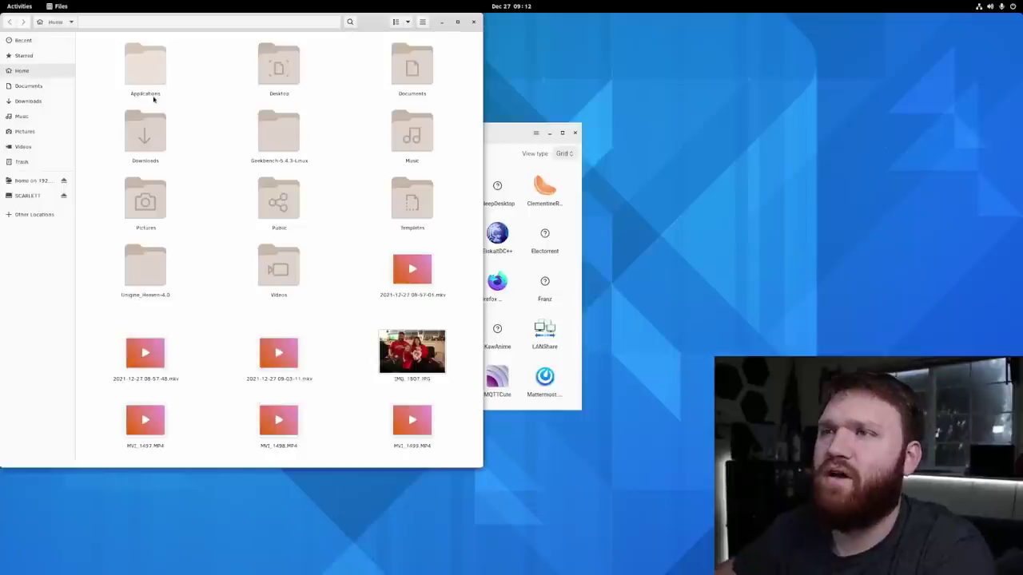
left_click(136, 74)
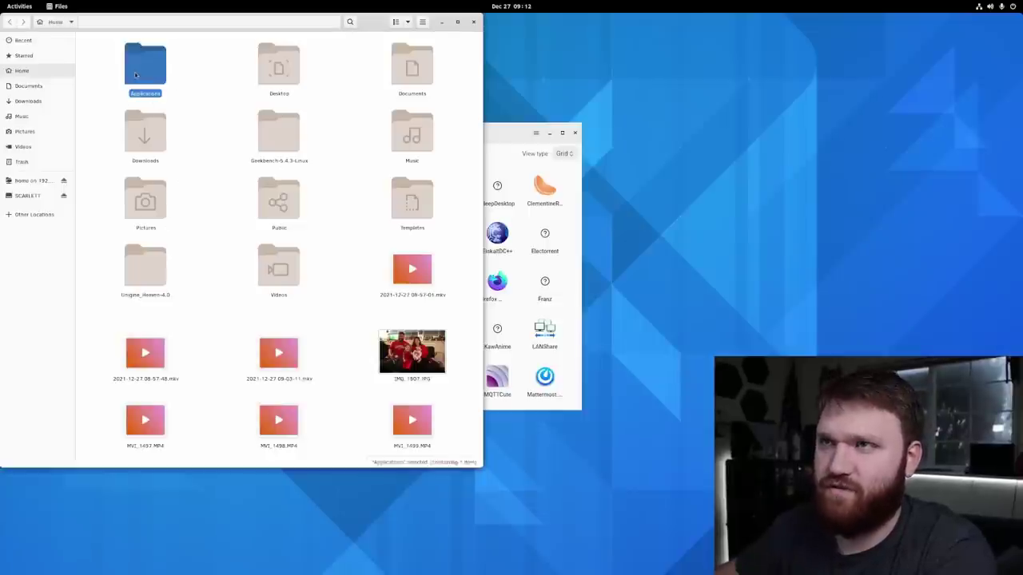
double_click(148, 74)
left_click_drag(360, 32, 413, 62)
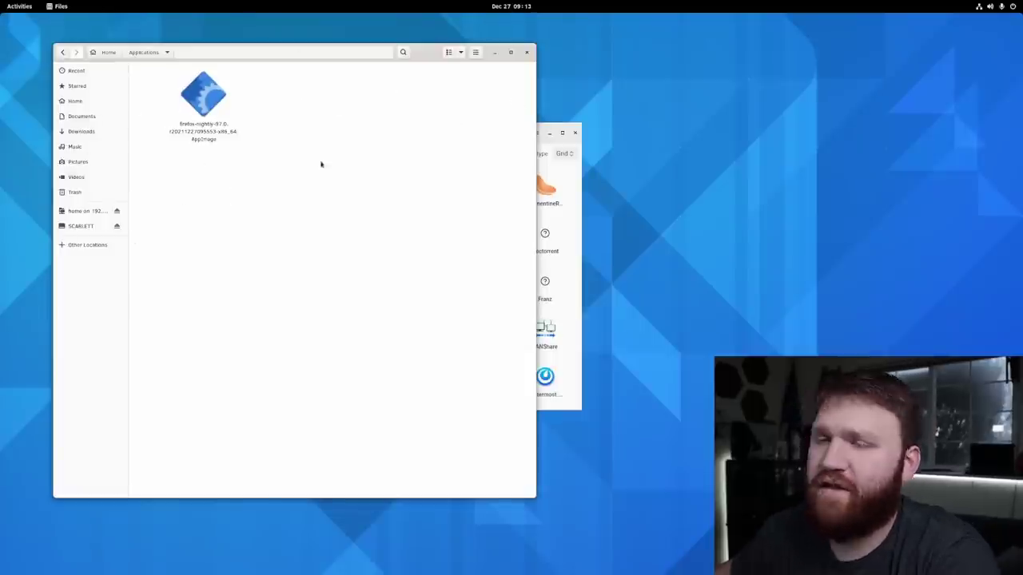
Step: Run the Firefox Nightly AppImage from the Applications folder, decline making it the default browser, and close it
left_click(214, 103)
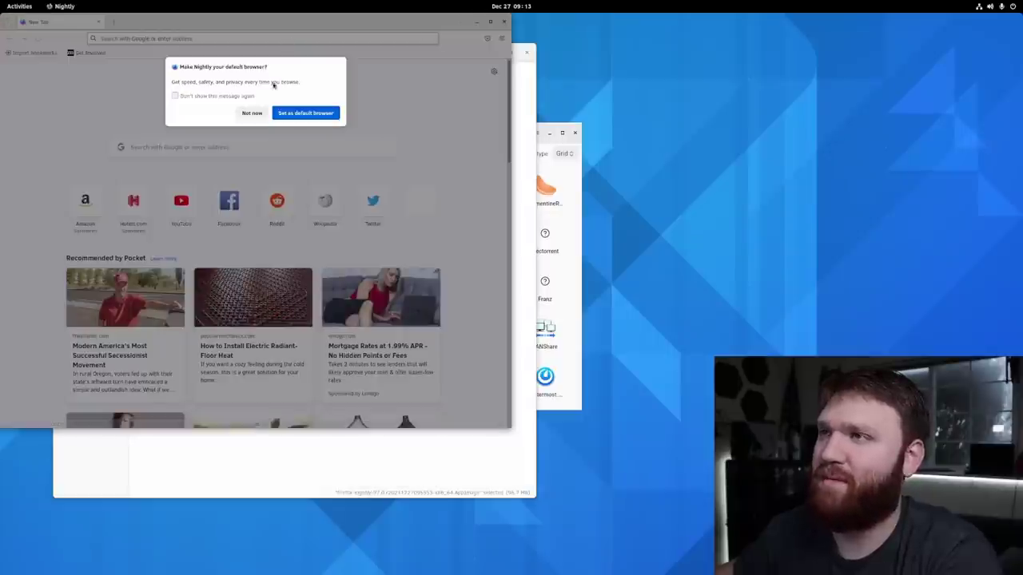
left_click(252, 113)
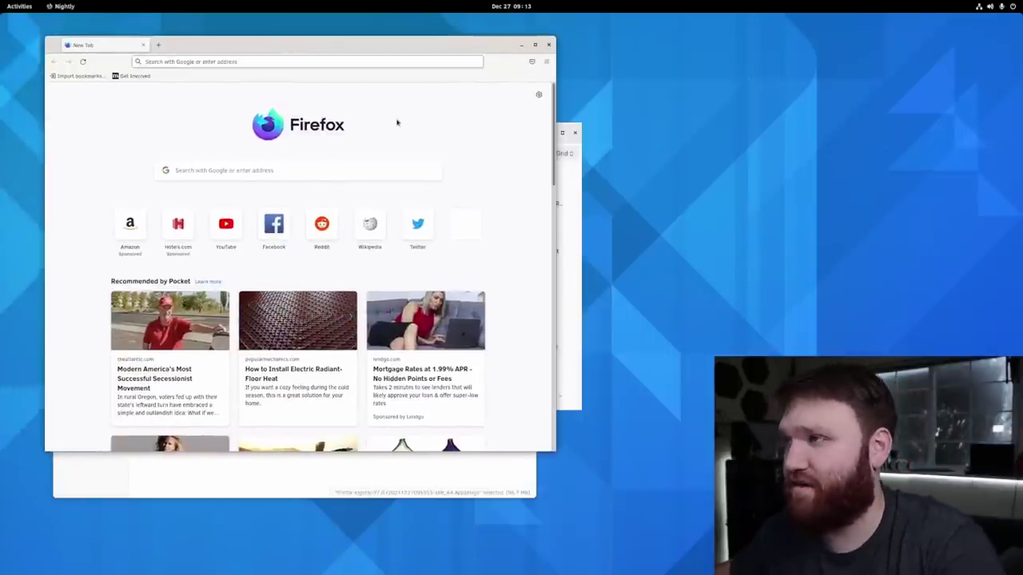
left_click(549, 46)
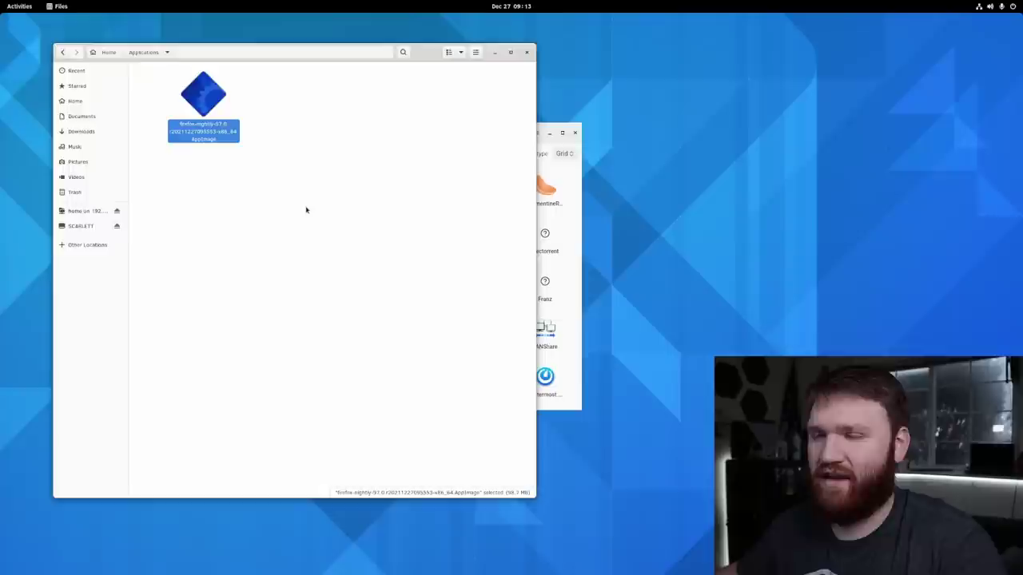
left_click(342, 207)
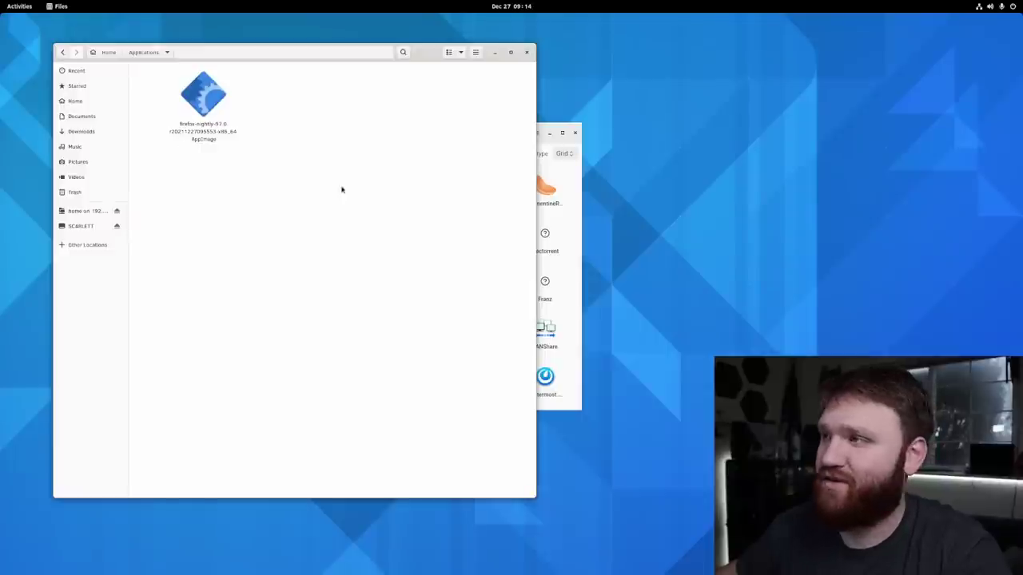
Step: Inspect the Firefox Nightly AppImage's properties, including whether its permissions allow executing the file as a program
right_click(190, 96)
left_click(228, 221)
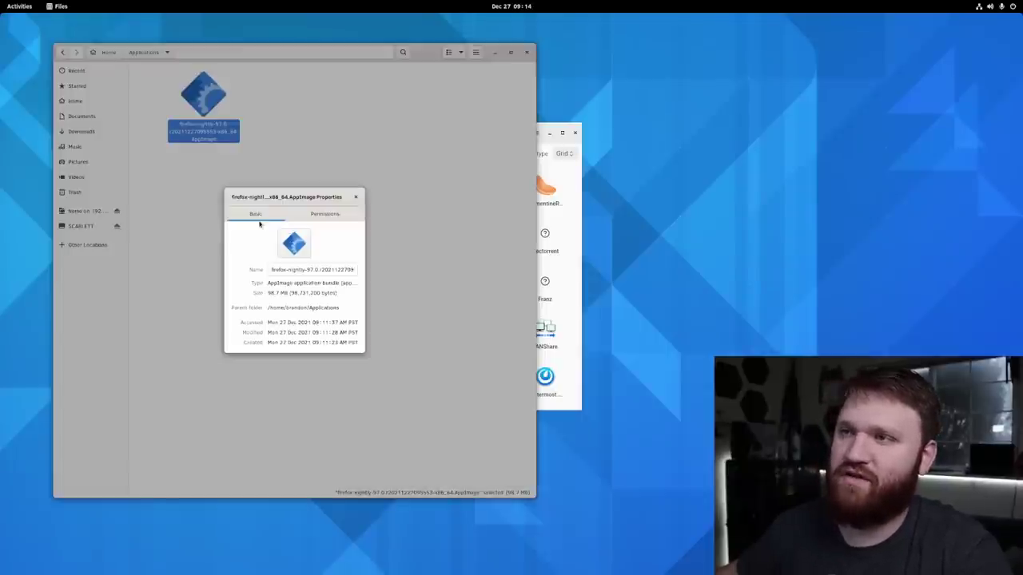
left_click(341, 214)
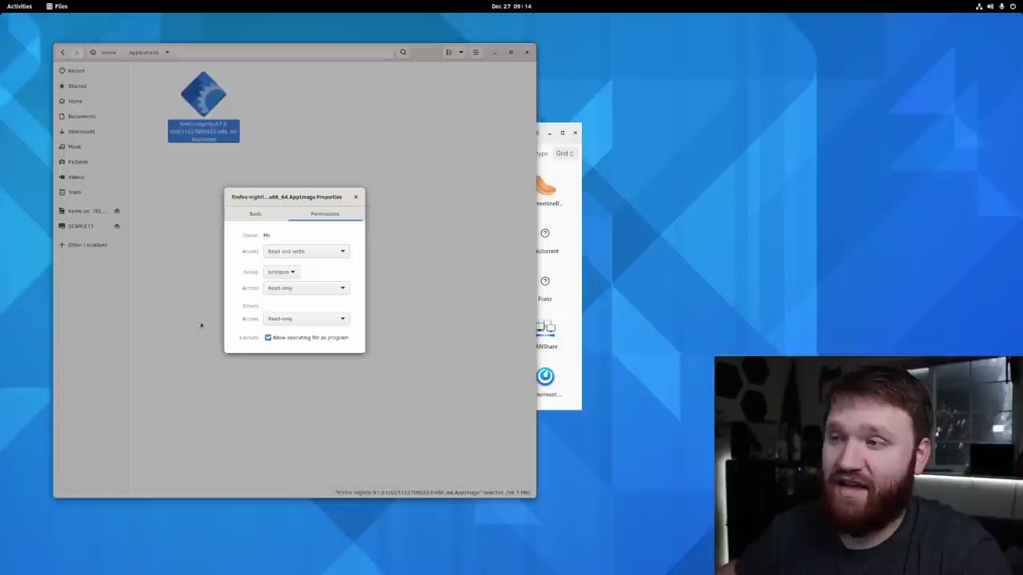
left_click(357, 197)
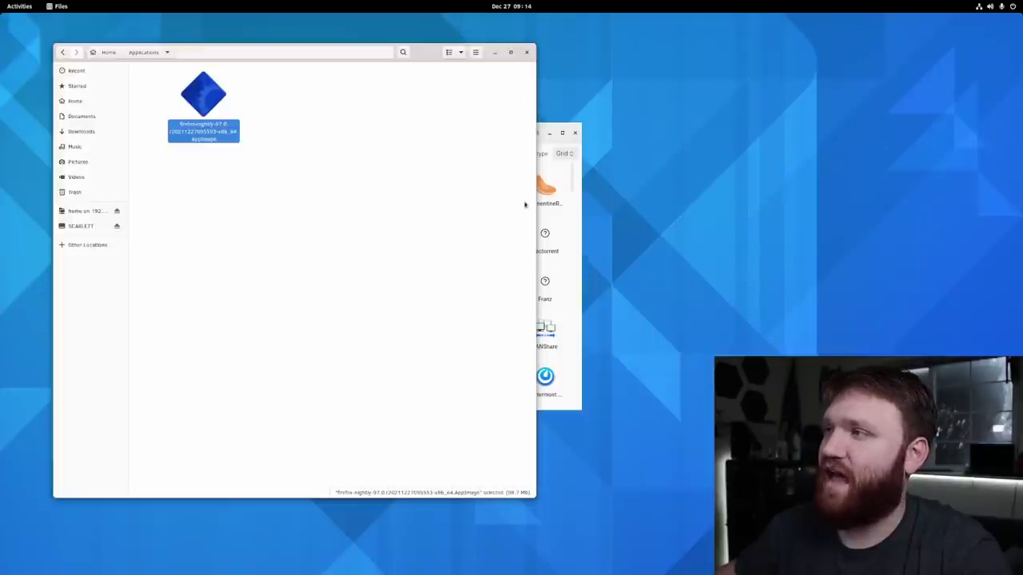
left_click(280, 238)
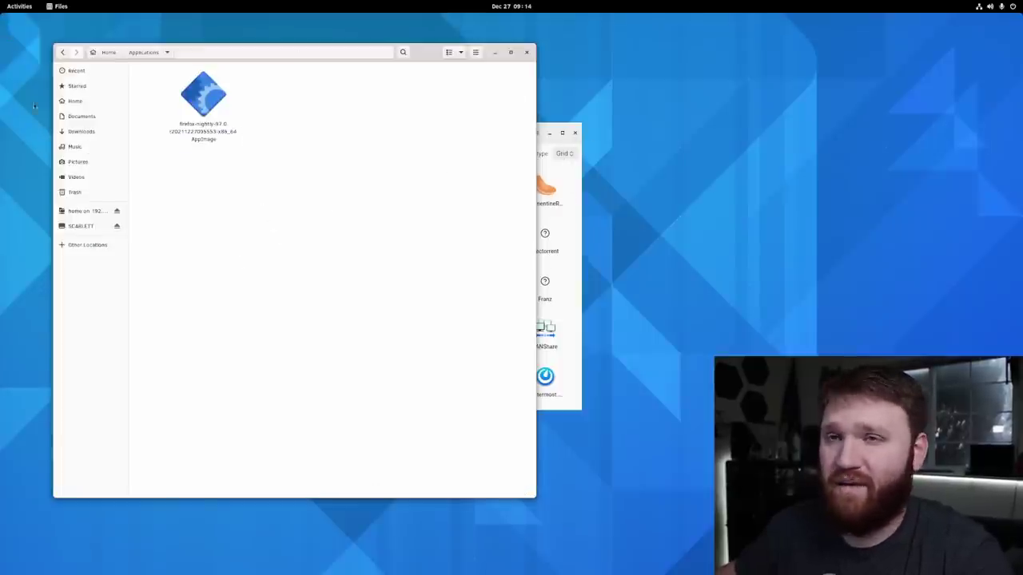
Step: Search the desktop for "firefox" to see whether Firefox Nightly is listed among the applications, and clear the search
left_click(12, 11)
type("firefo")
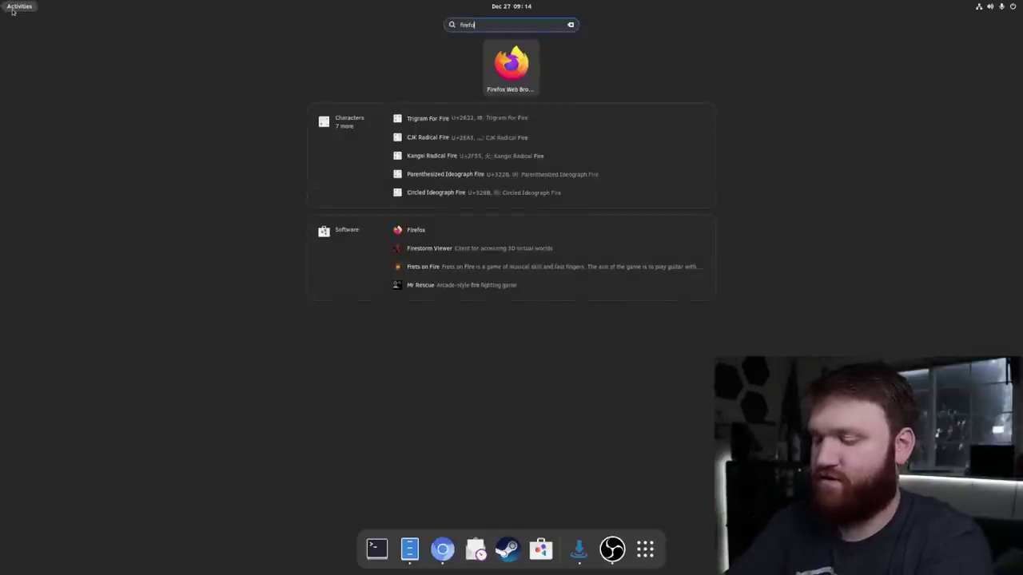
type("x")
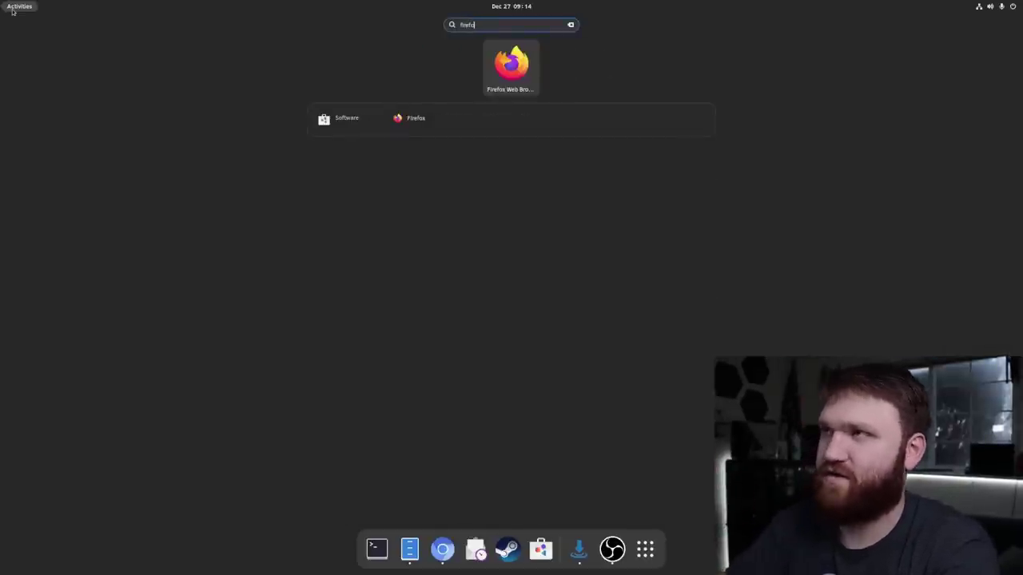
key("BackSpace")
key("BackSpace")
key("BackSpace")
key("BackSpace")
key("BackSpace")
key("BackSpace")
key("BackSpace")
left_click(432, 324)
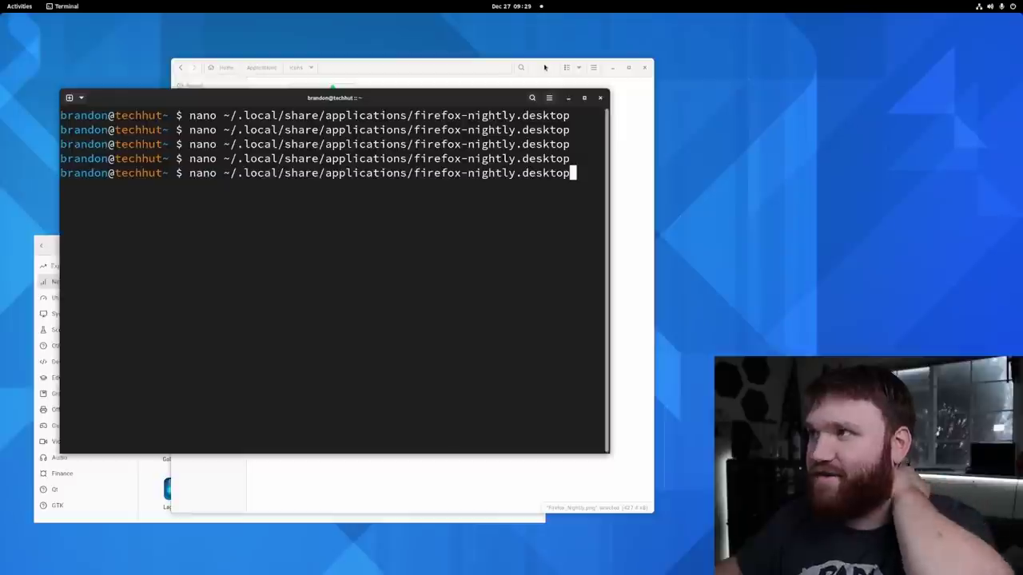
Step: Check the Firefox_Nightly.png image in Applications/icons, and open ~/.local/share/applications/firefox-nightly.desktop with nano in the terminal
left_click(540, 69)
left_click(480, 215)
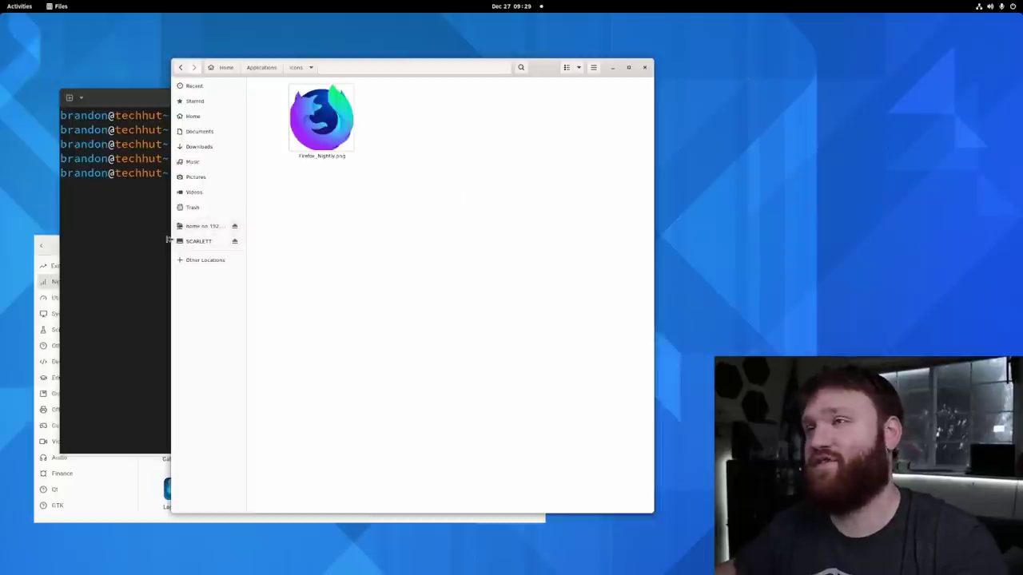
left_click(84, 256)
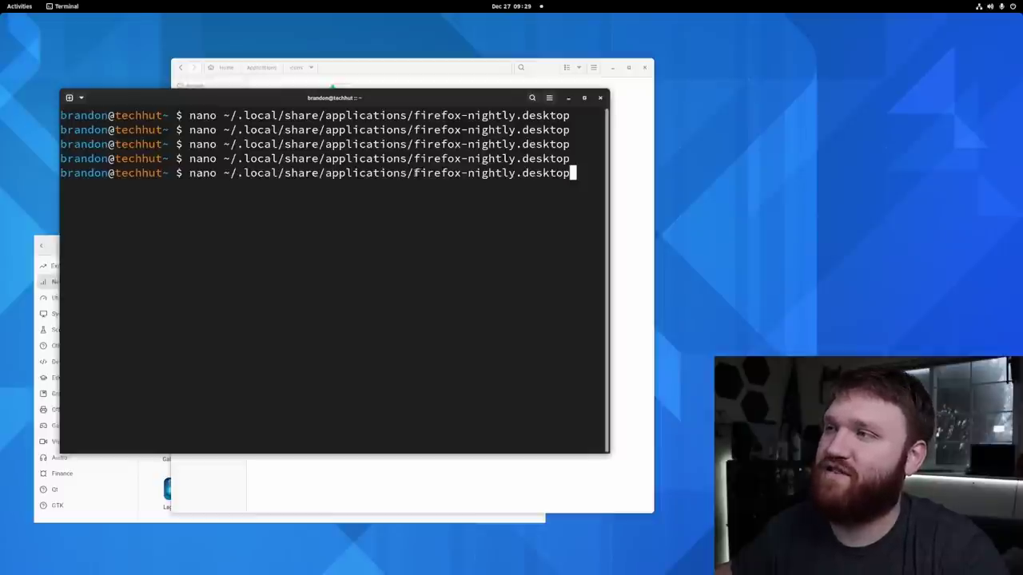
left_click_drag(413, 172, 502, 173)
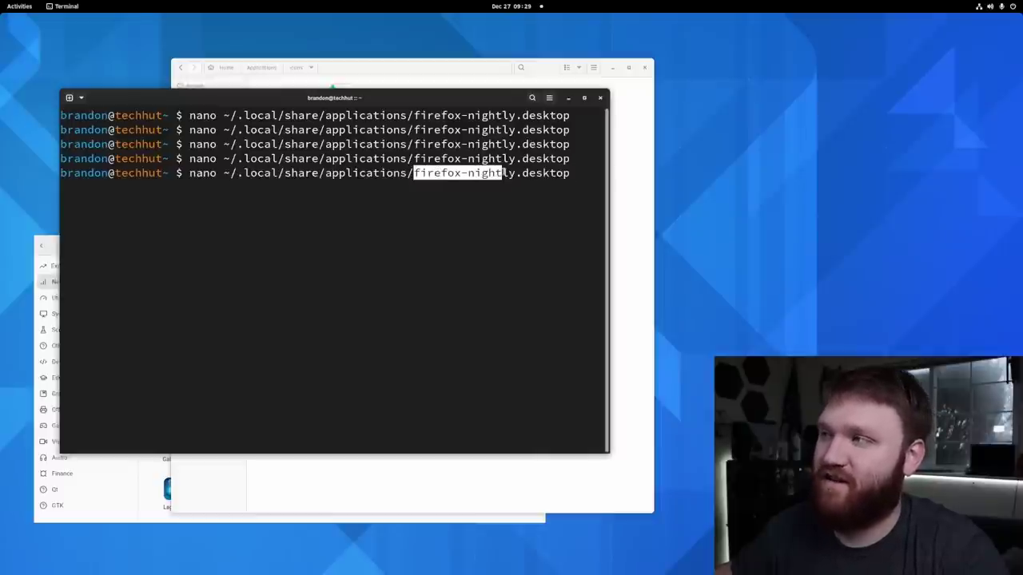
key("Return")
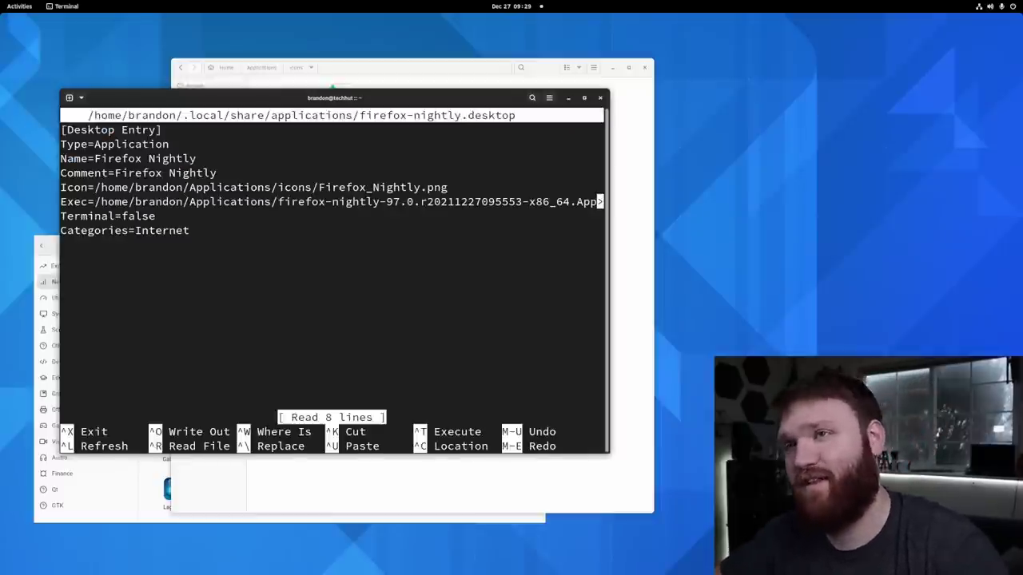
Step: Go through the Type, Name, Comment and Icon lines of the firefox-nightly.desktop entry
key("ctrl+Right")
key("ctrl+Right")
key("ctrl+Right")
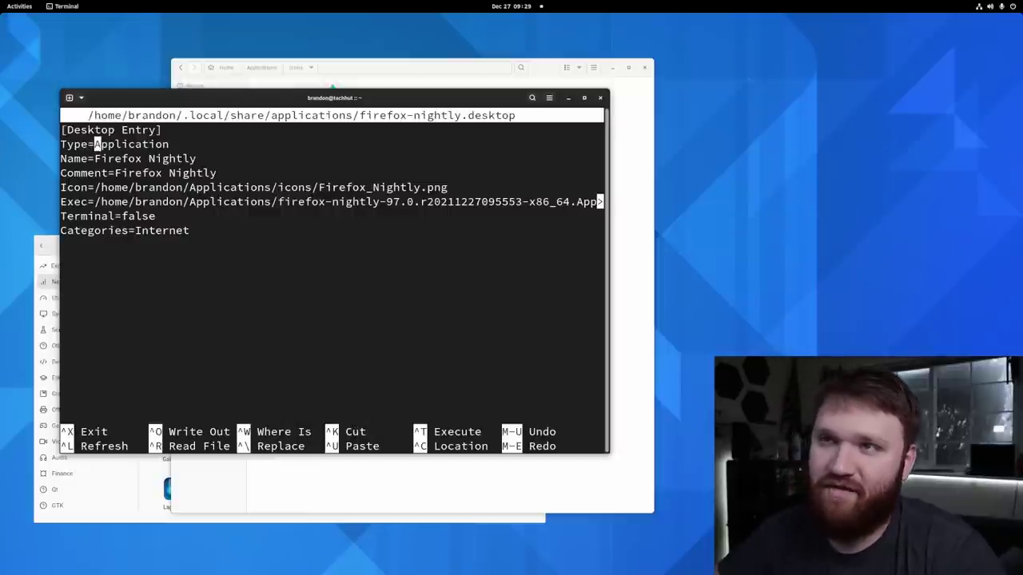
key("Right")
key("Right")
key("Right")
key("Right")
key("Right")
key("Right")
key("Right")
key("Right")
key("Right")
key("Right")
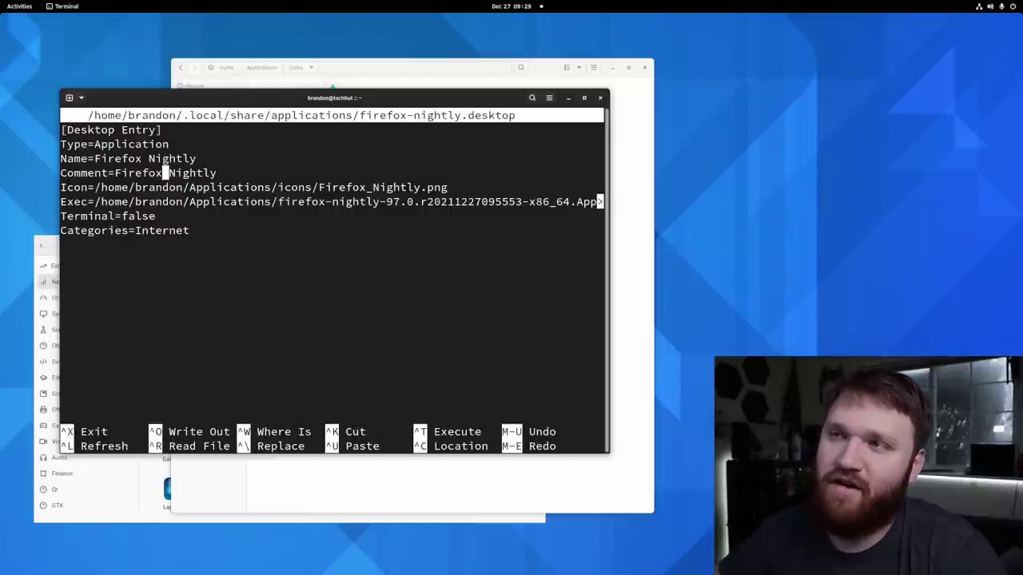
key("Down")
key("Left")
key("Left")
key("Left")
key("Left")
key("Left")
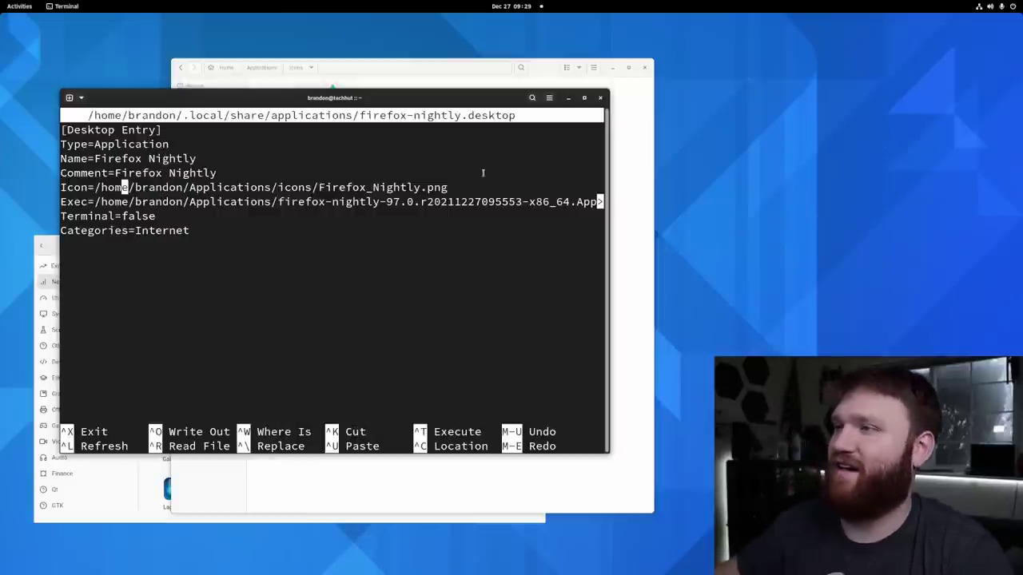
Step: Compare the entry's Icon path with the icons folder in Files, show the parent Applications folder, and return to nano
left_click(618, 227)
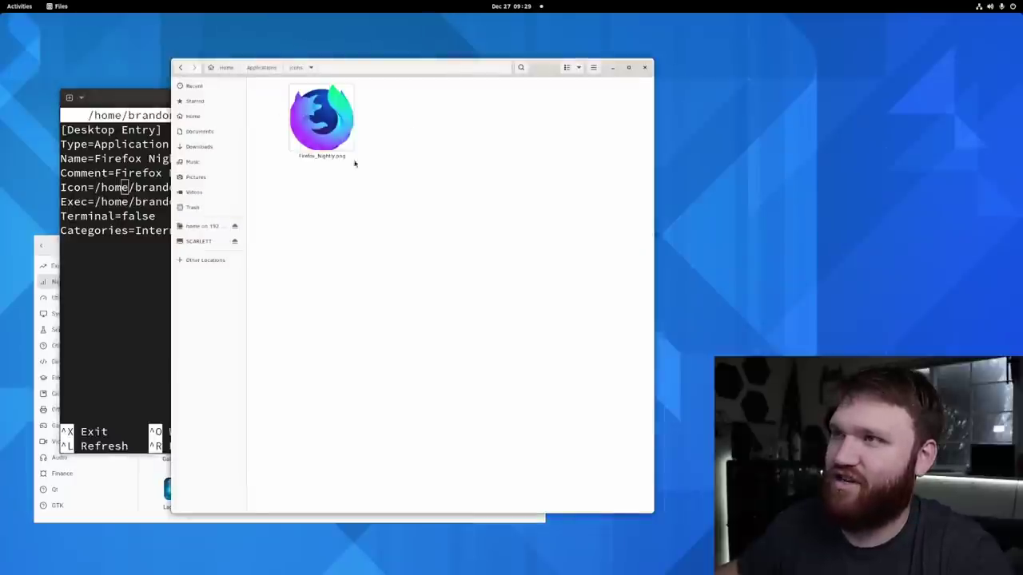
left_click(262, 69)
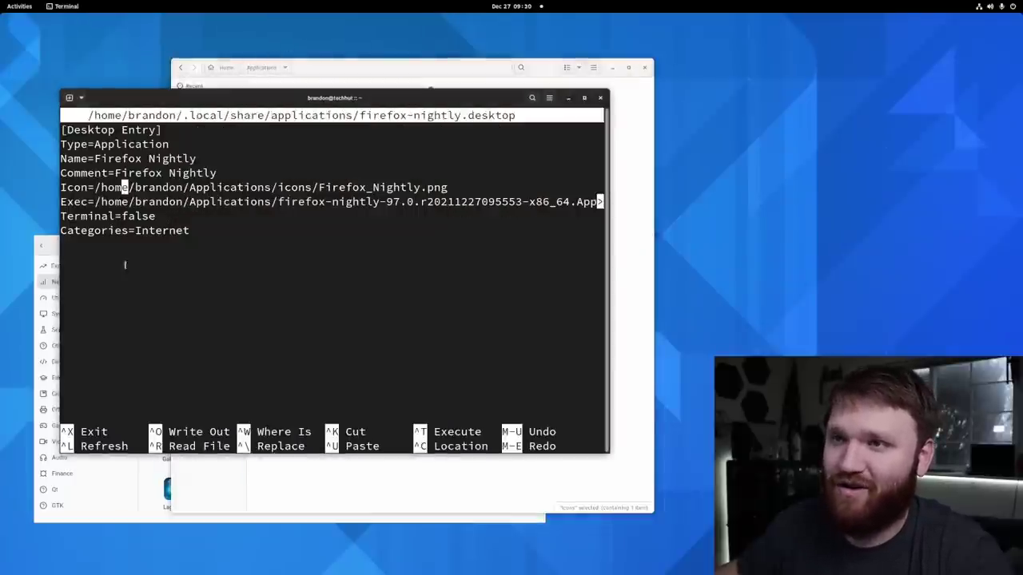
left_click(115, 267)
Step: Go through the Exec, Terminal and Categories lines of the firefox-nightly.desktop entry
key("Down")
key("Right")
key("Right")
key("Right")
key("Right")
key("Right")
key("Right")
key("Right")
key("Right")
key("Right")
key("Right")
key("Right")
key("Right")
key("Right")
key("Right")
key("Right")
key("Right")
key("Right")
key("Right")
key("Right")
key("Right")
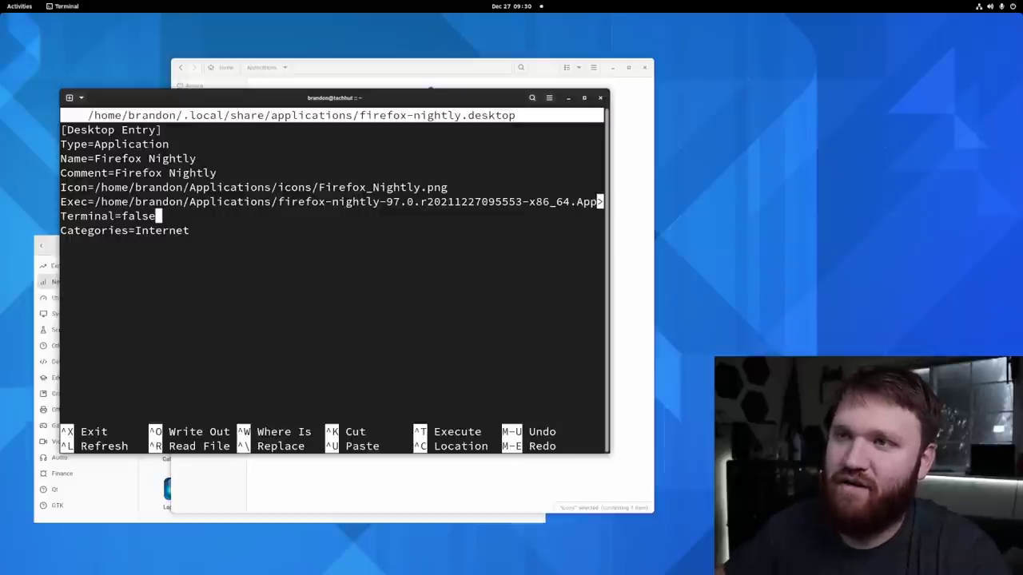
key("Down")
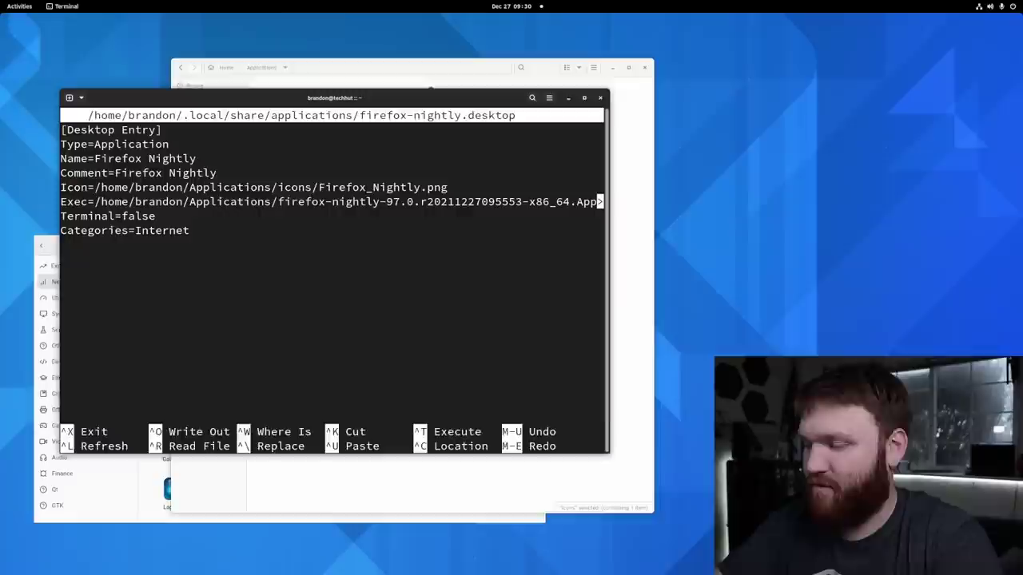
Step: Save firefox-nightly.desktop under the same name and launch Firefox Nightly by searching the desktop for "fire"
key("ctrl+o")
key("Return")
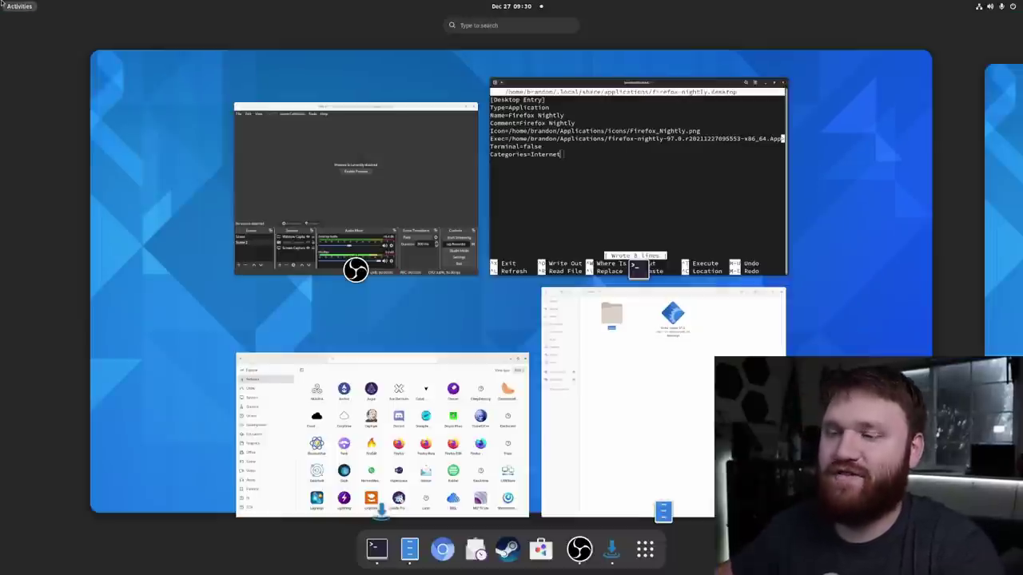
mouse_move(3, 3)
type("fire")
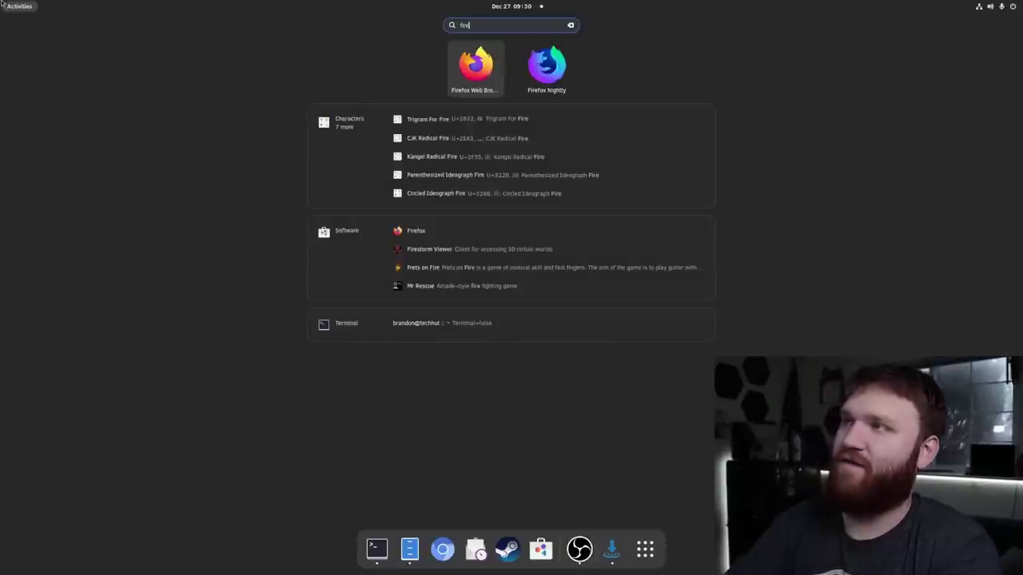
key("Right")
key("Return")
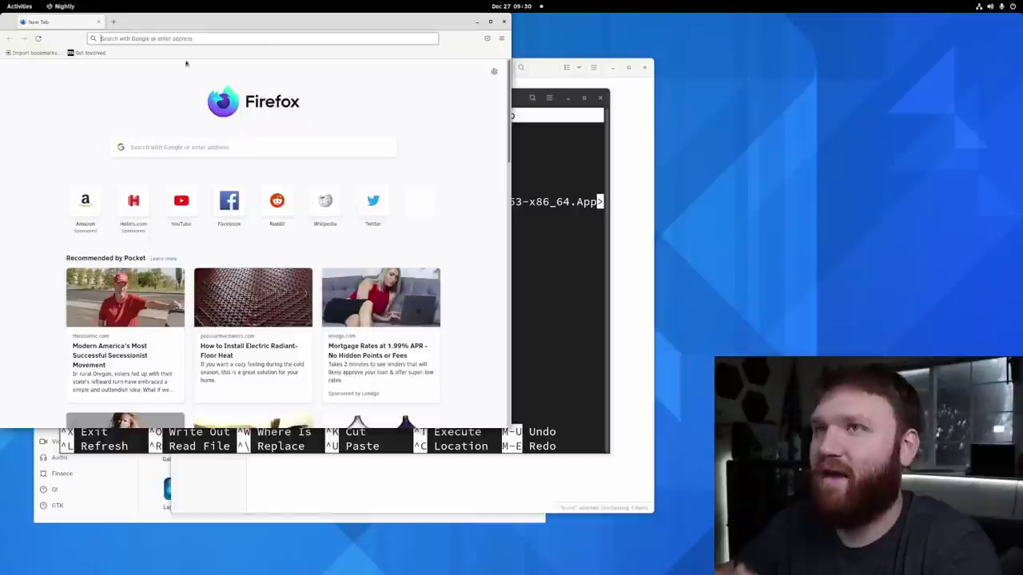
Step: Move the Firefox Nightly window toward the middle of the desktop, close it, and bring the Files window forward
left_click_drag(384, 28, 493, 139)
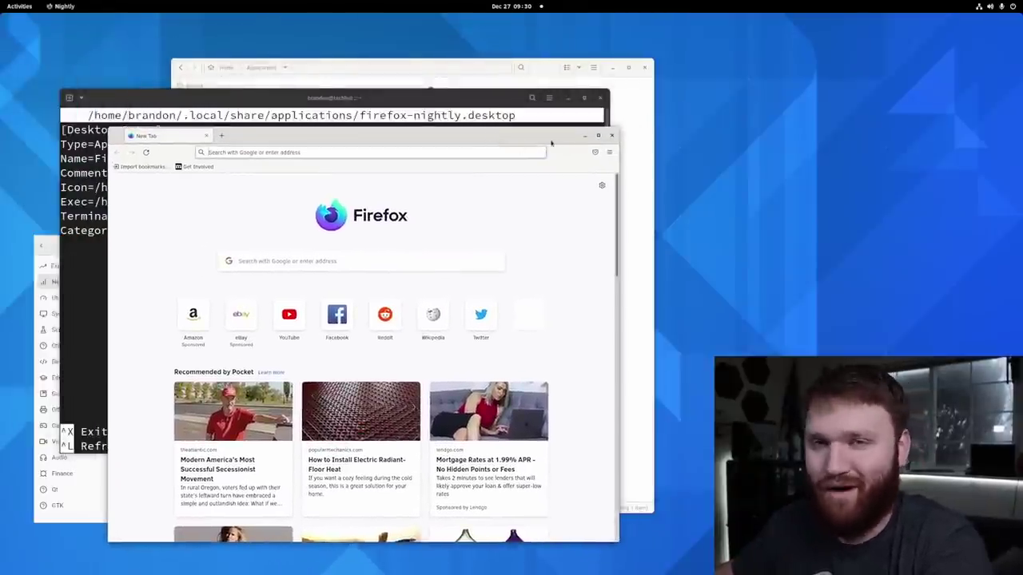
left_click(611, 135)
left_click(351, 73)
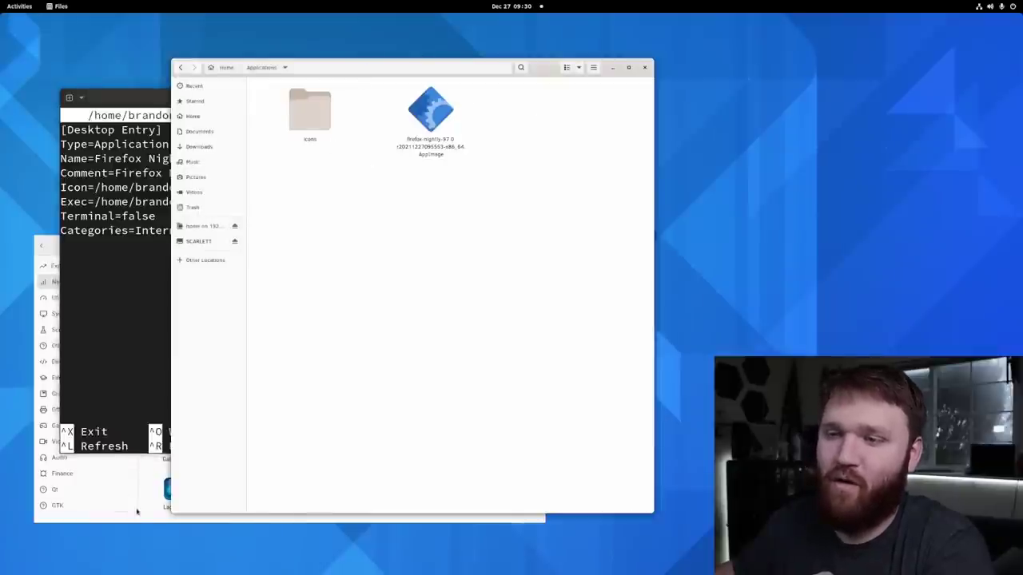
Step: Switch to AppImage Pool, leave its search, and look through the downloaded and installed apps before returning to the catalogue
left_click(135, 479)
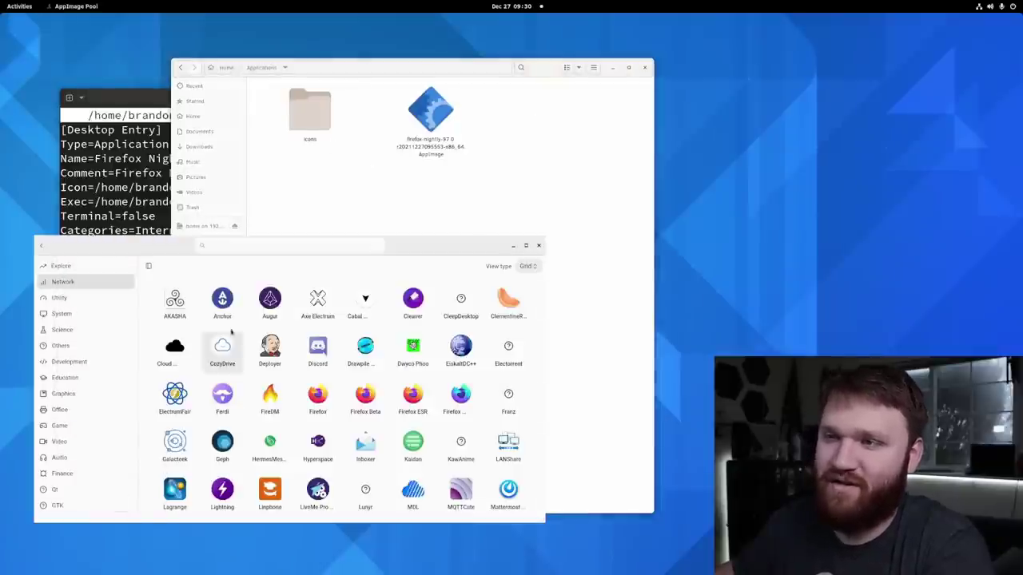
left_click(41, 249)
left_click(286, 245)
left_click(335, 245)
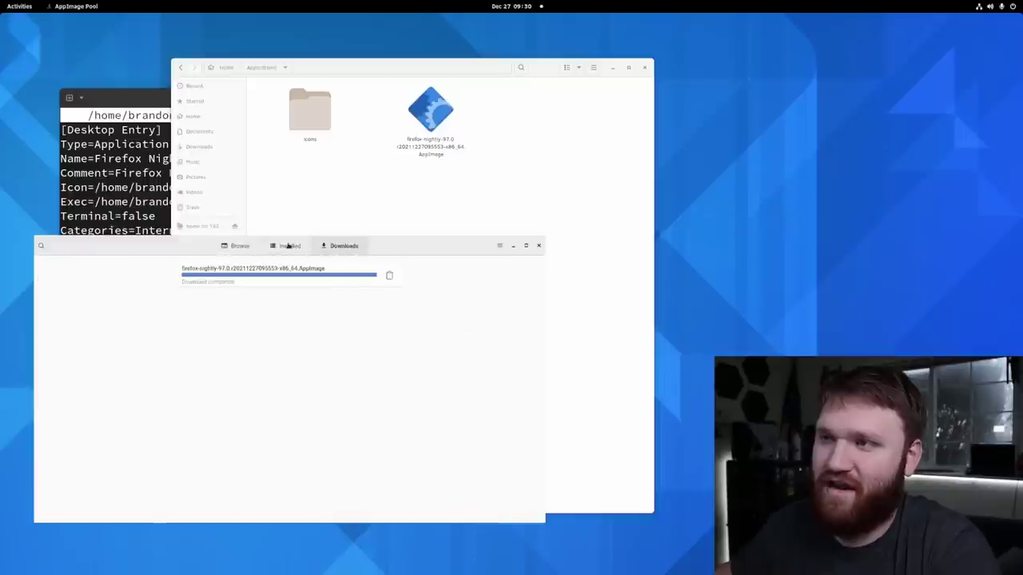
left_click(289, 246)
left_click(239, 245)
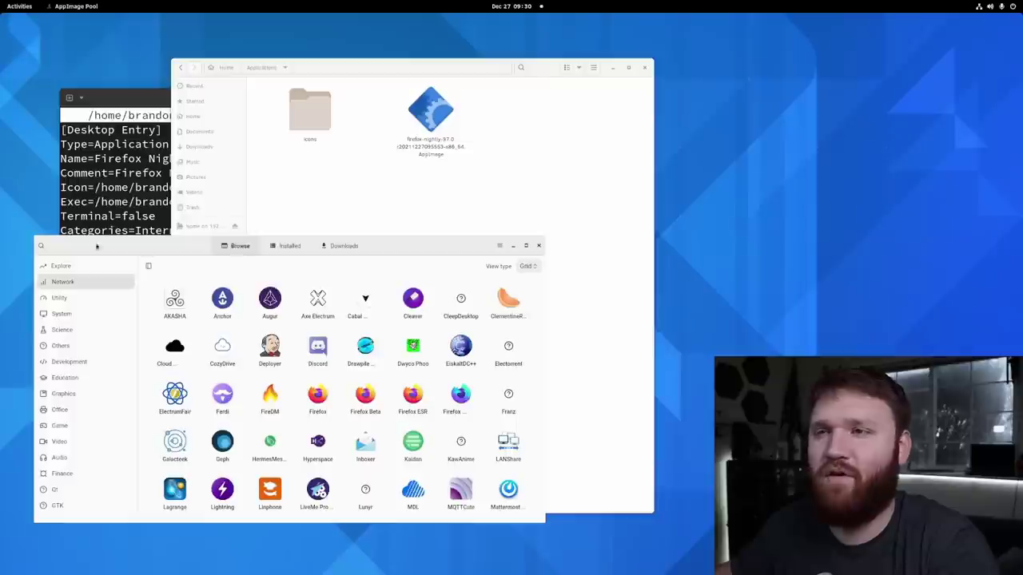
Step: Browse the apps in the Network category down to the Waterfox entries and open one of them
scroll(412, 400, "down", 1)
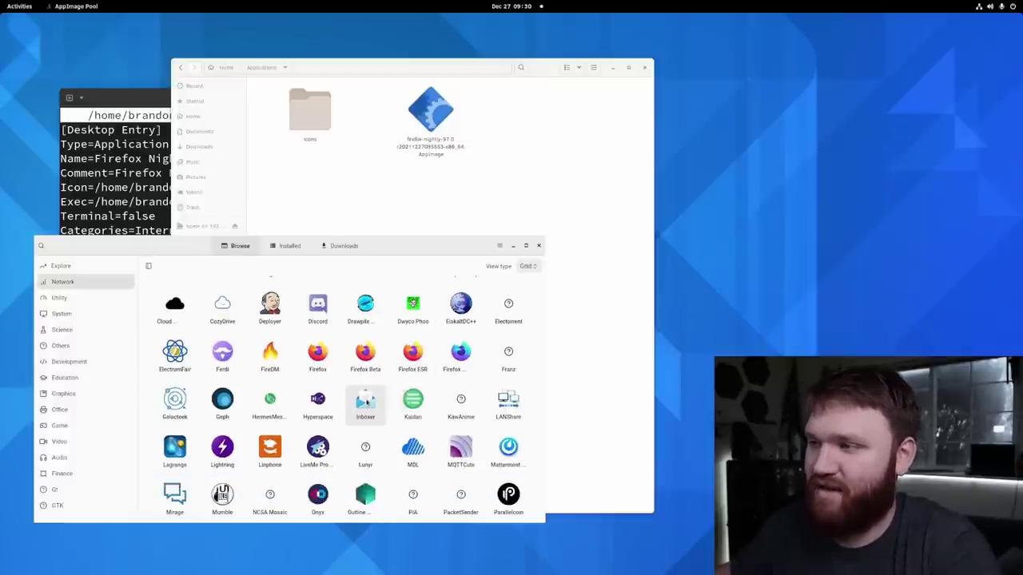
scroll(428, 407, "down", 2)
scroll(341, 408, "down", 5)
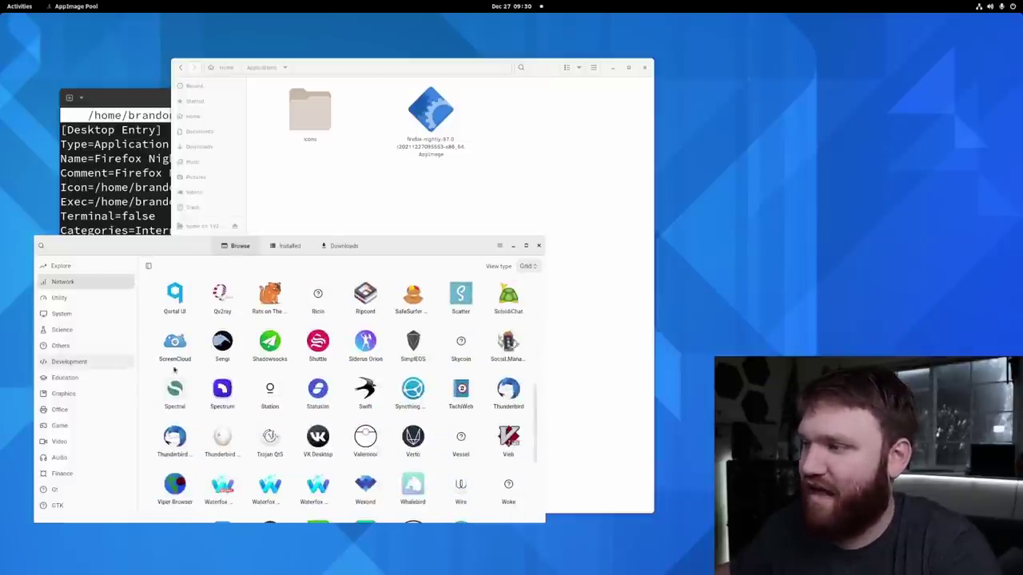
scroll(368, 415, "down", 1)
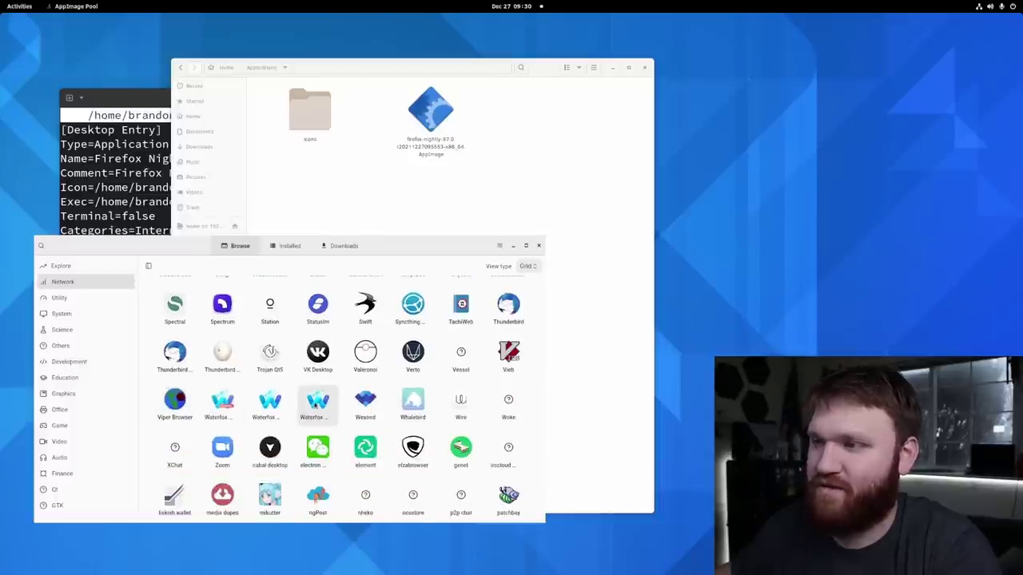
left_click(314, 403)
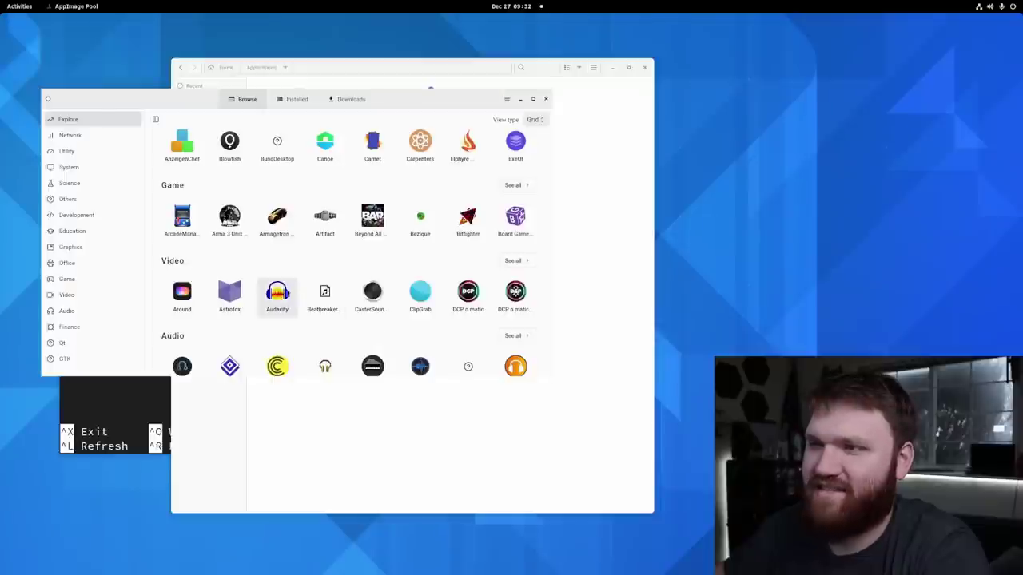
Step: Open Audacity's page from the Video category and download audacity-linux-3.1.3-x86_64.AppImage
left_click(276, 294)
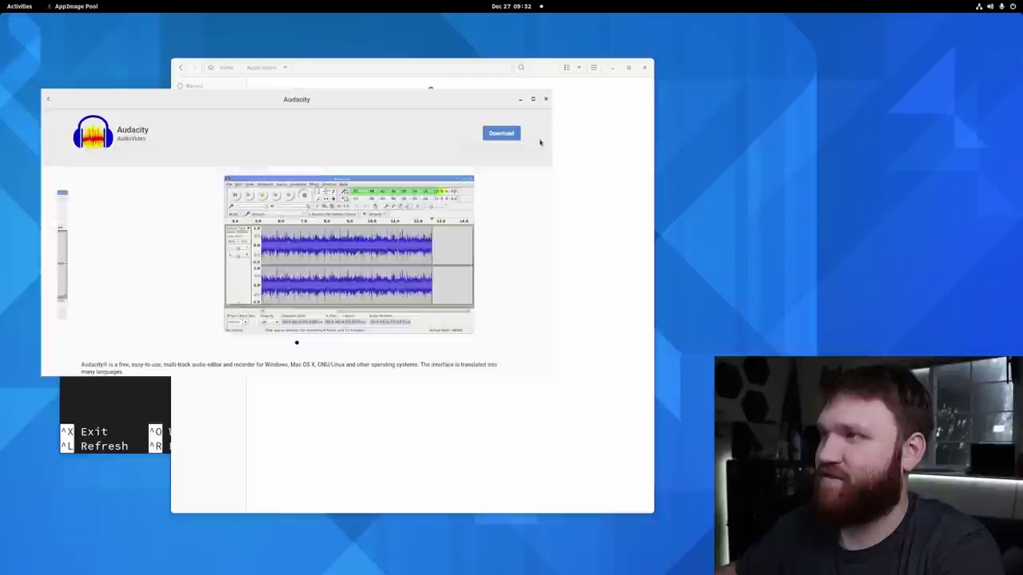
left_click(500, 133)
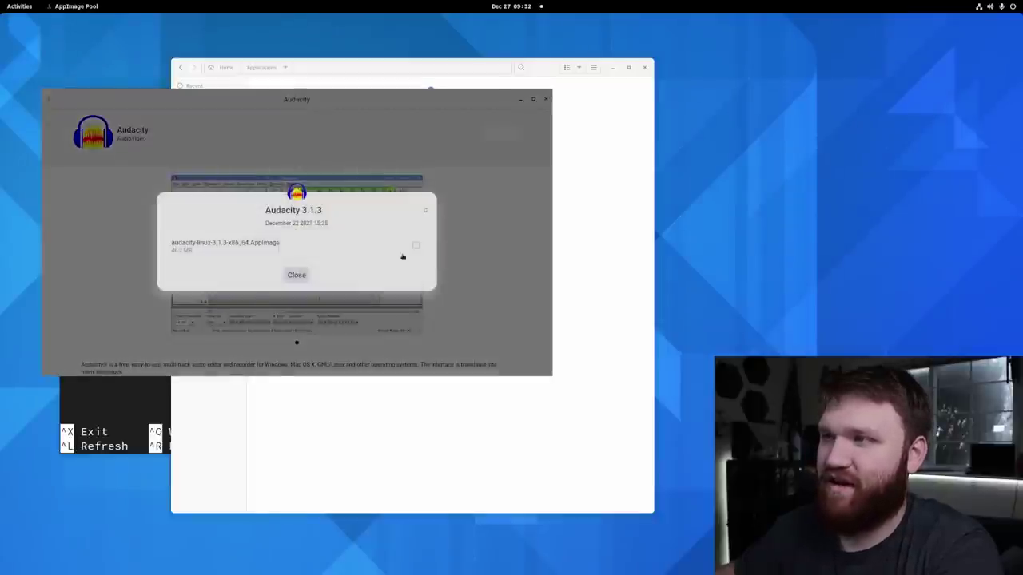
left_click(295, 276)
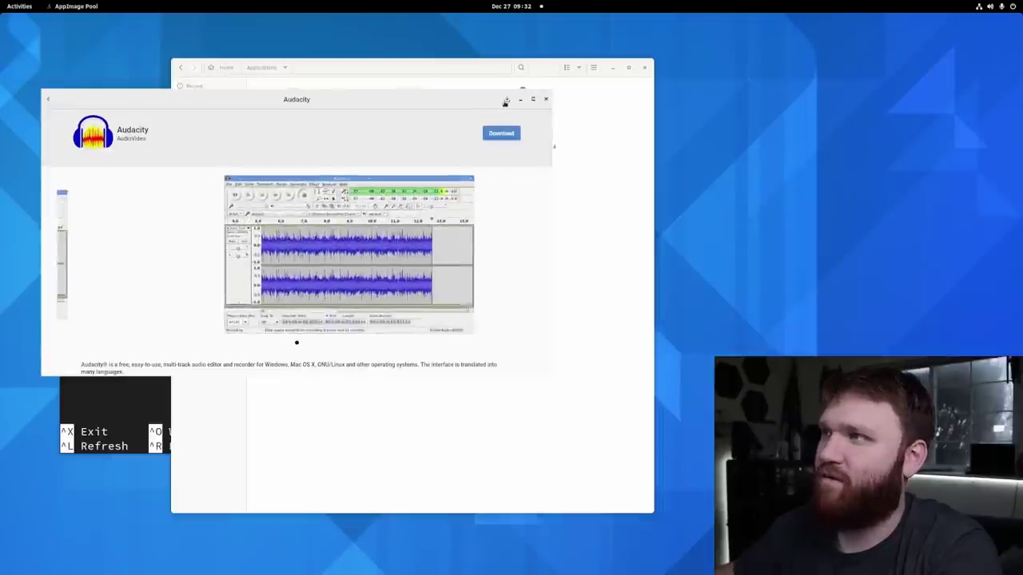
Step: Launch the downloaded Audacity AppImage from AppImage Pool's download list and dismiss its welcome dialog
left_click(507, 99)
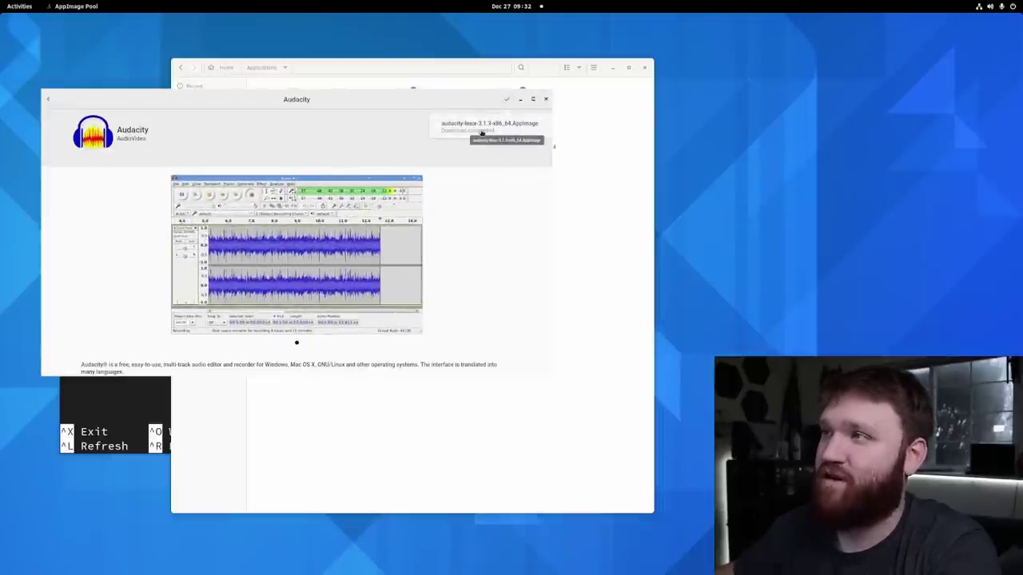
left_click_drag(482, 133, 429, 253)
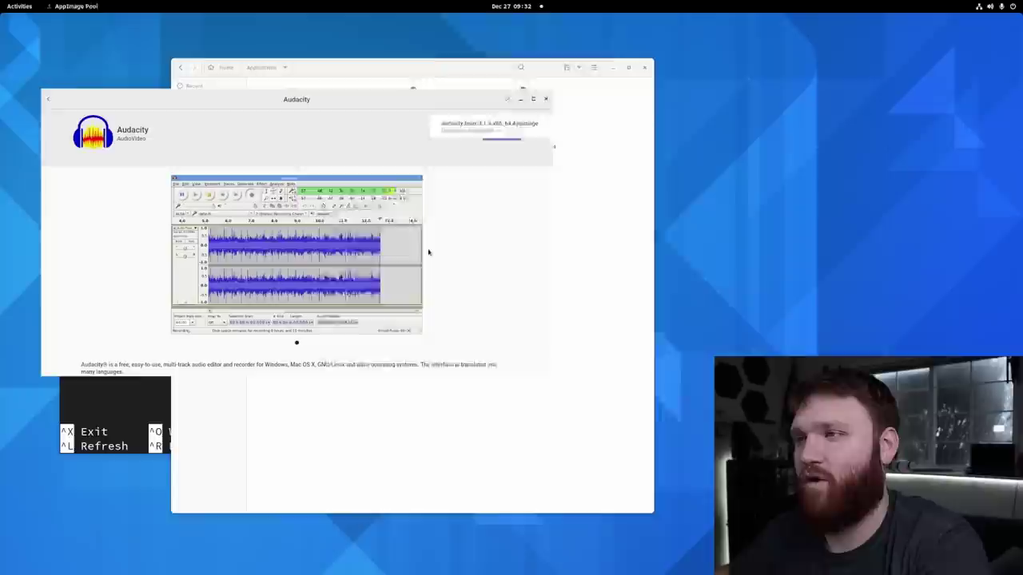
left_click(595, 339)
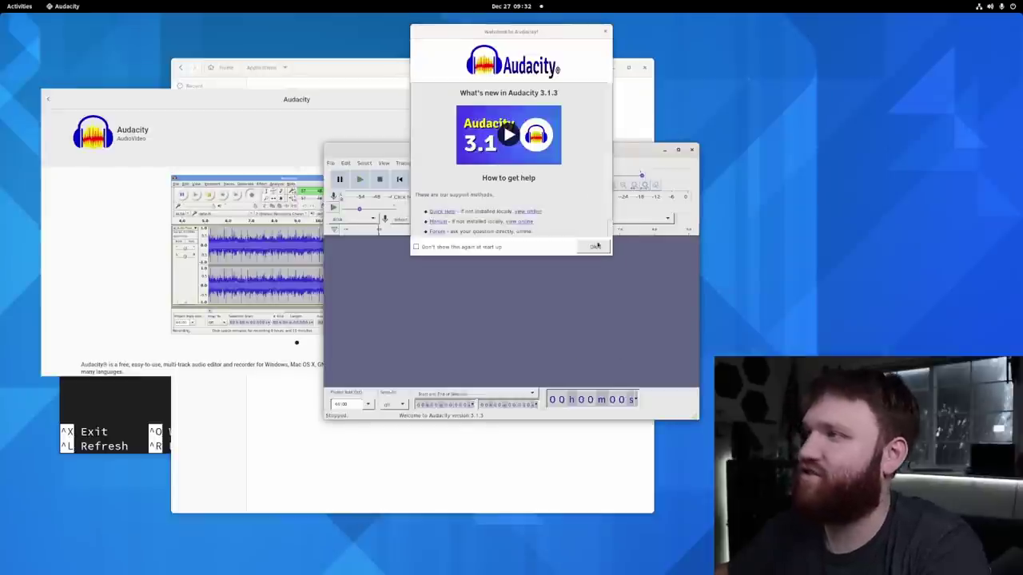
left_click(603, 32)
Step: Move and enlarge the Audacity window to view its interface, and quit Audacity
left_click_drag(610, 153, 386, 154)
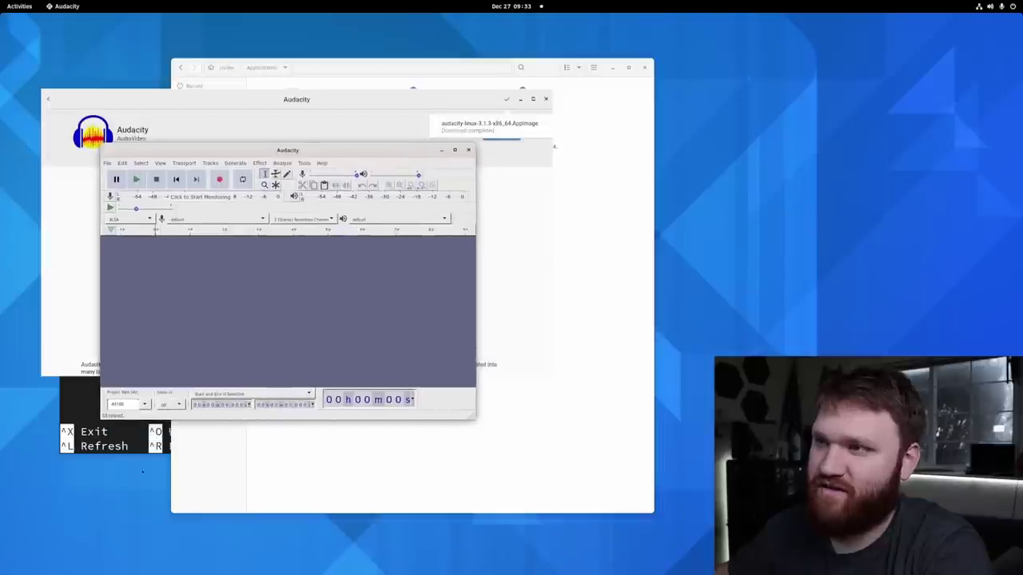
left_click_drag(473, 418, 594, 522)
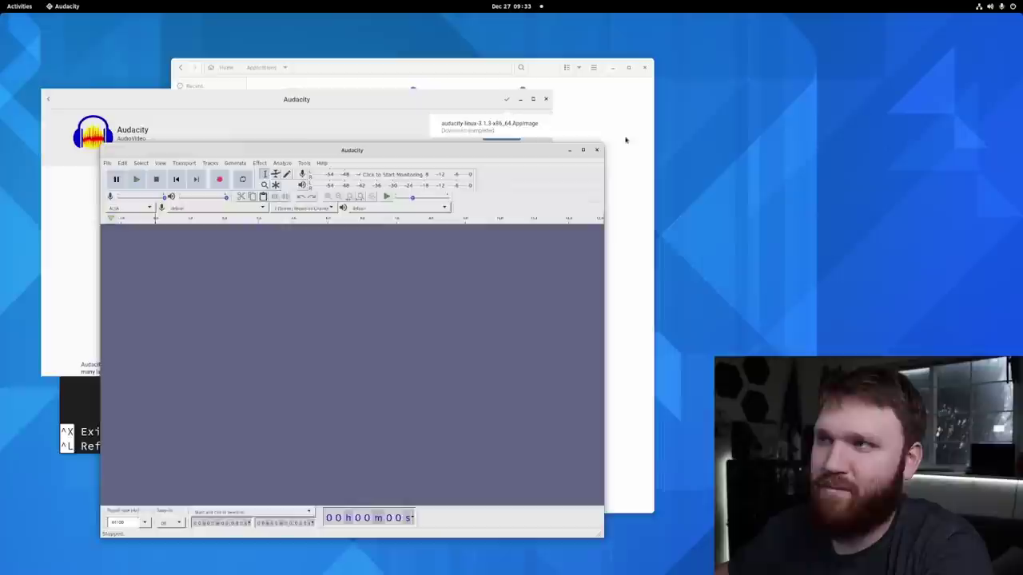
key("ctrl+q")
Step: Show the terminal with firefox-nightly.desktop open in nano, and return to AppImage Pool
left_click(160, 403)
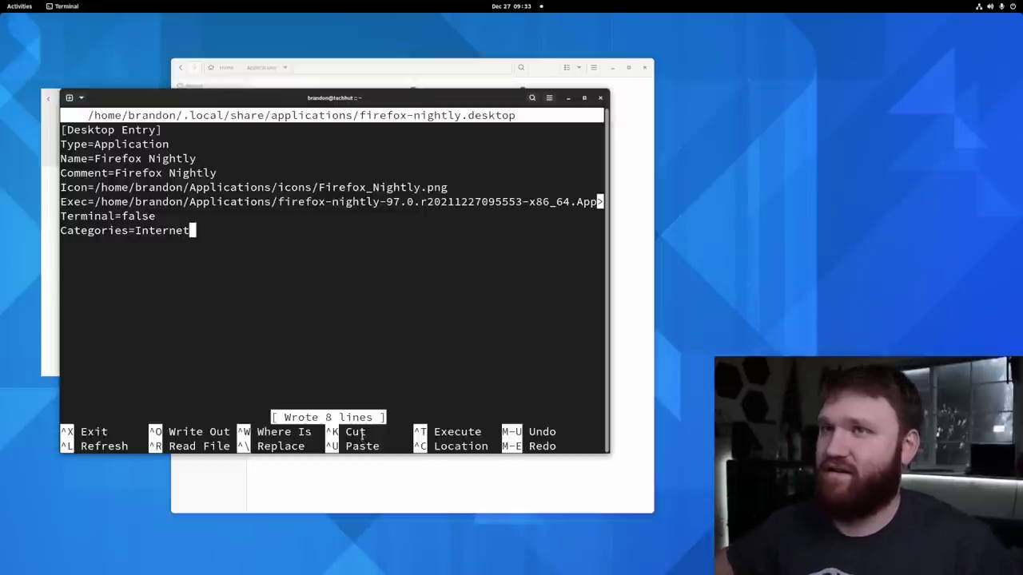
mouse_move(2, 7)
left_click(352, 169)
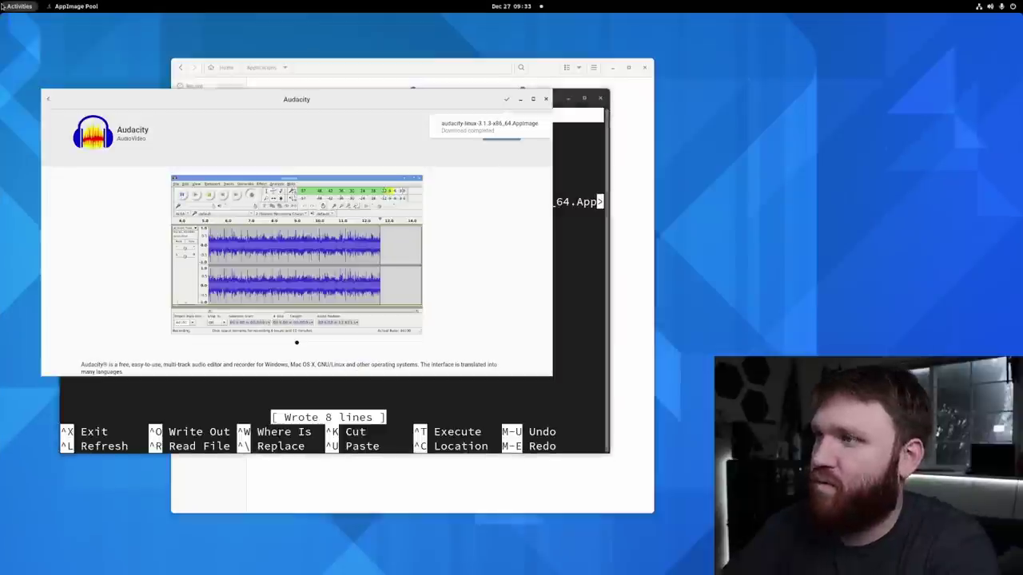
Step: Leave the Audacity page, look through the app categories on the Explore page, and open the Education category
left_click(48, 100)
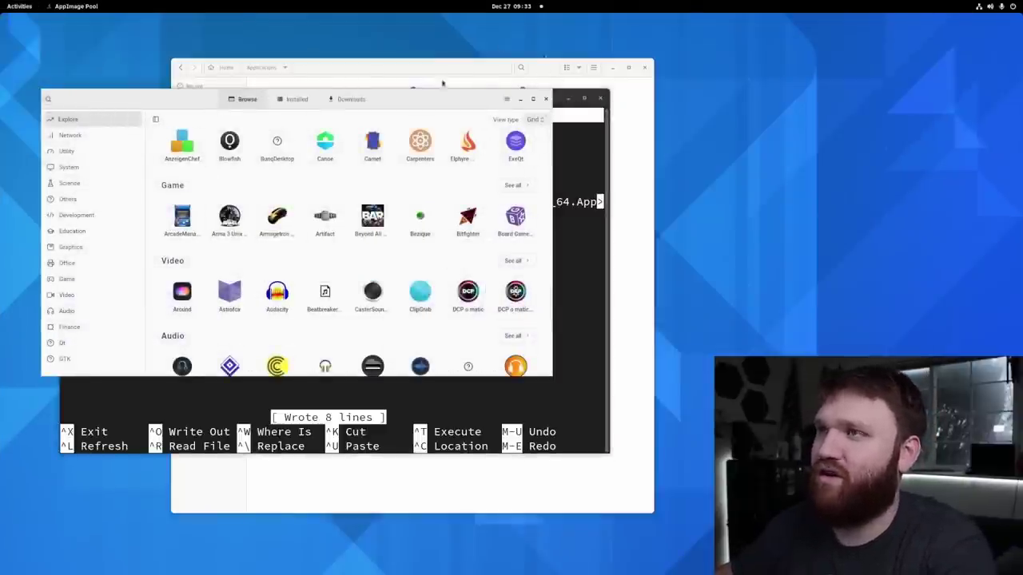
scroll(452, 298, "down", 2)
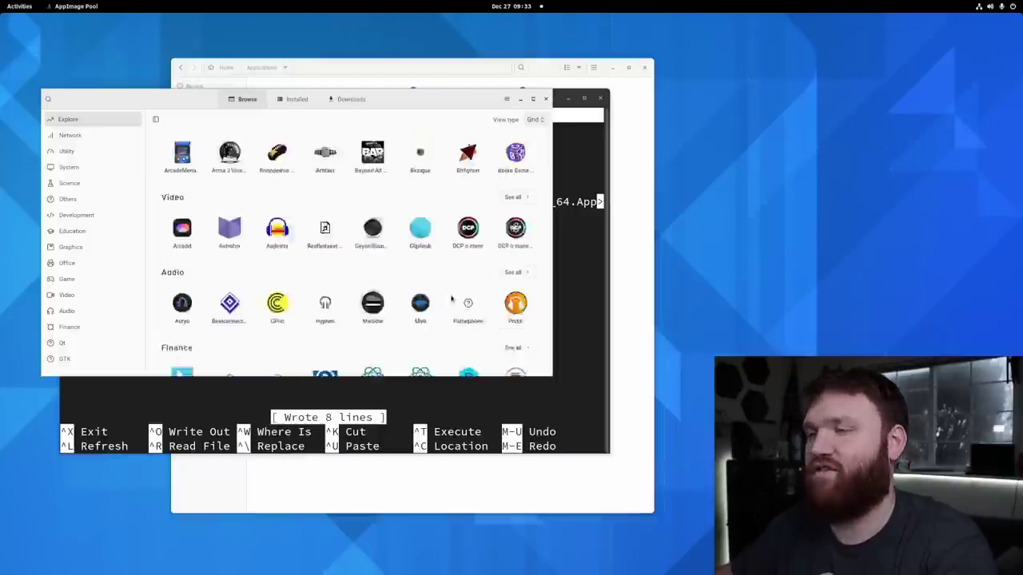
scroll(452, 298, "down", 4)
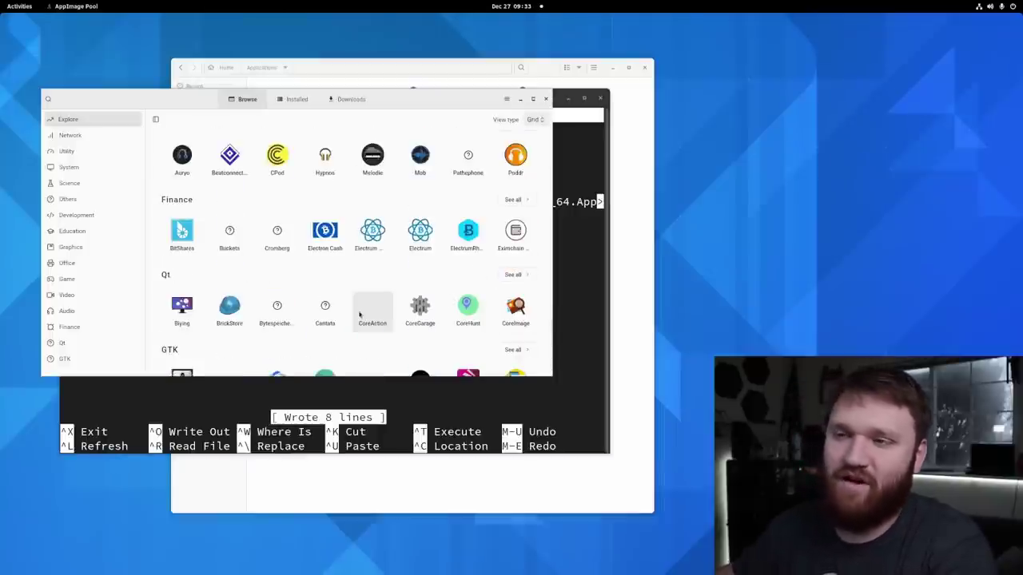
scroll(329, 345, "down", 1)
scroll(224, 314, "up", 12)
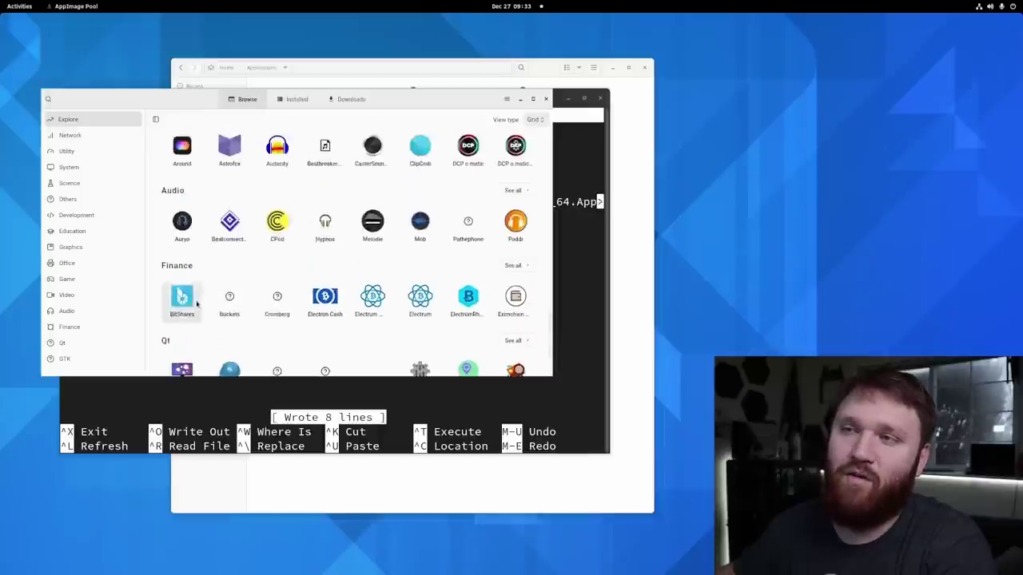
left_click(59, 235)
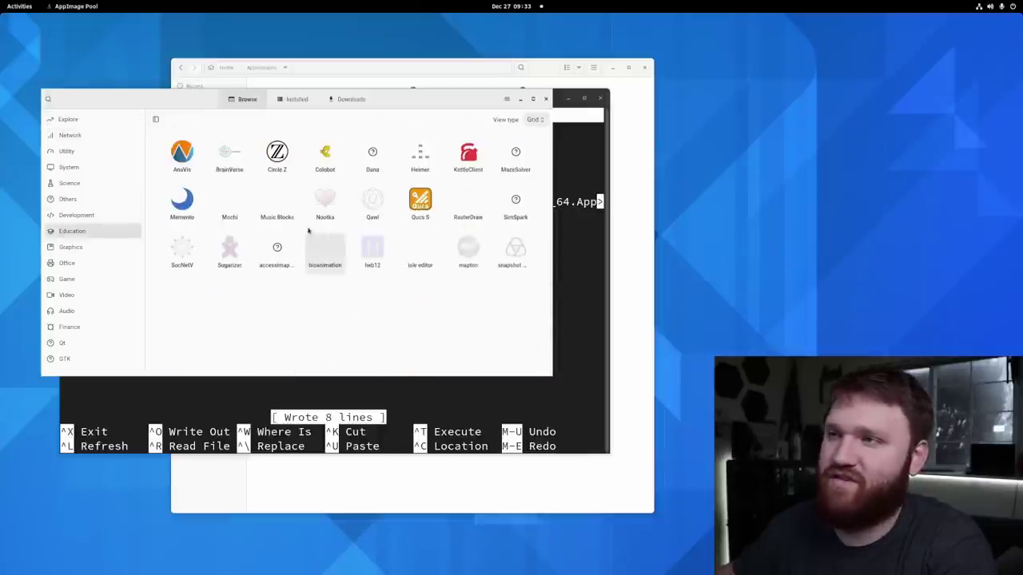